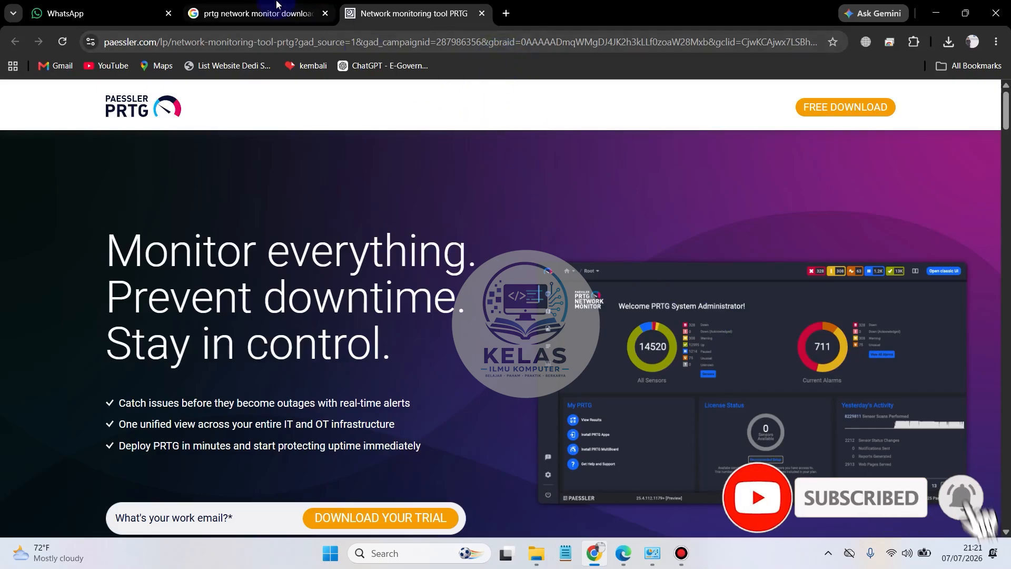
Step: Review the Google results for "prtg network monitor download administrator"
click(266, 12)
drag(463, 117, 200, 117)
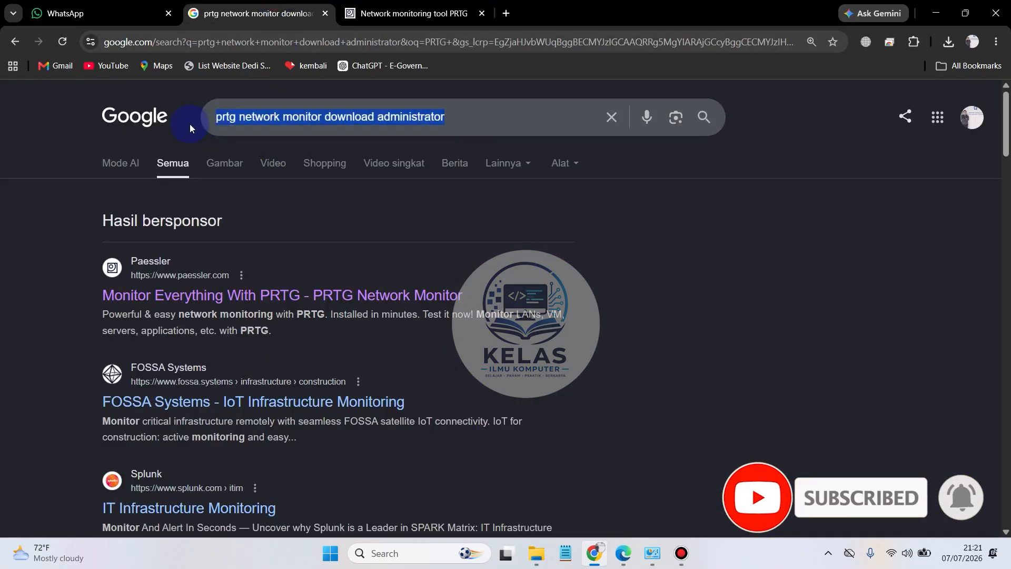
click(497, 122)
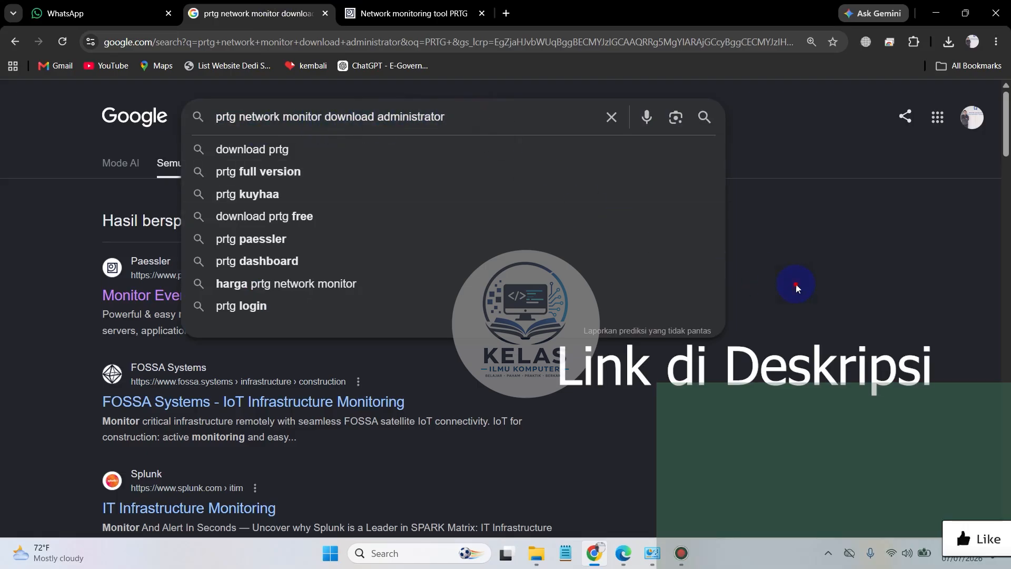
click(324, 276)
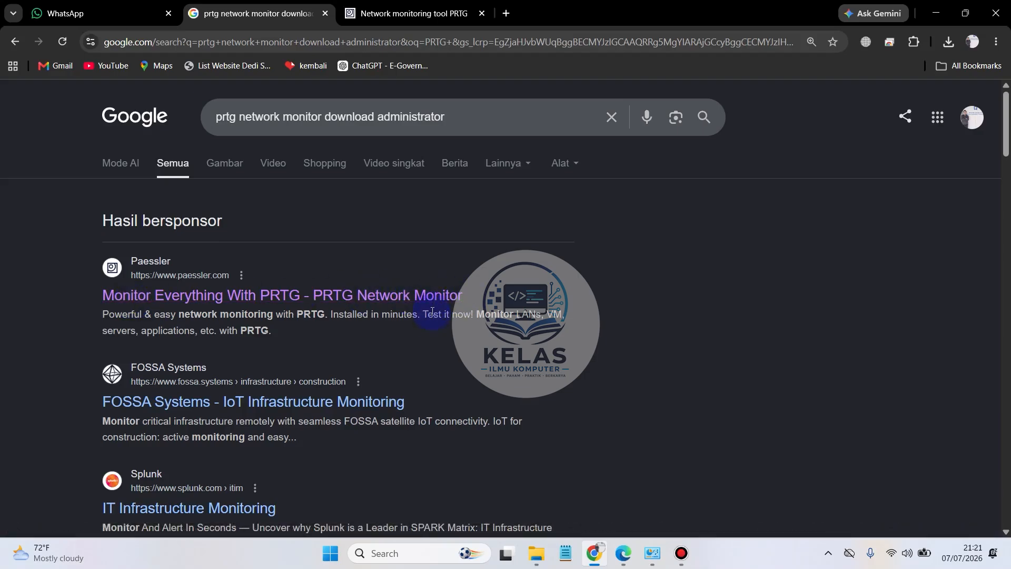
Step: Return to Paessler's network monitoring page and open its PRTG free download page
click(401, 11)
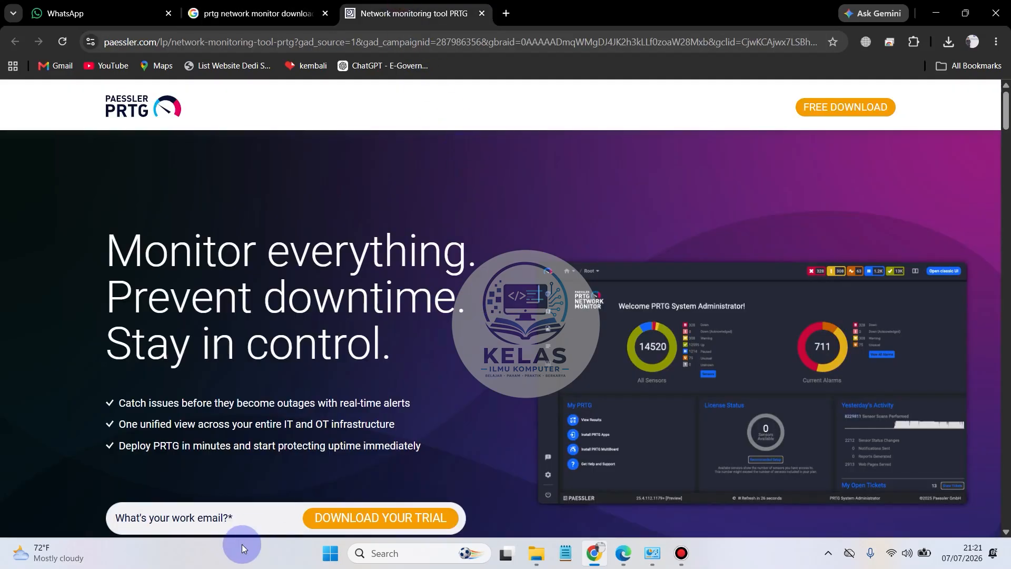
scroll(579, 316, down, 5)
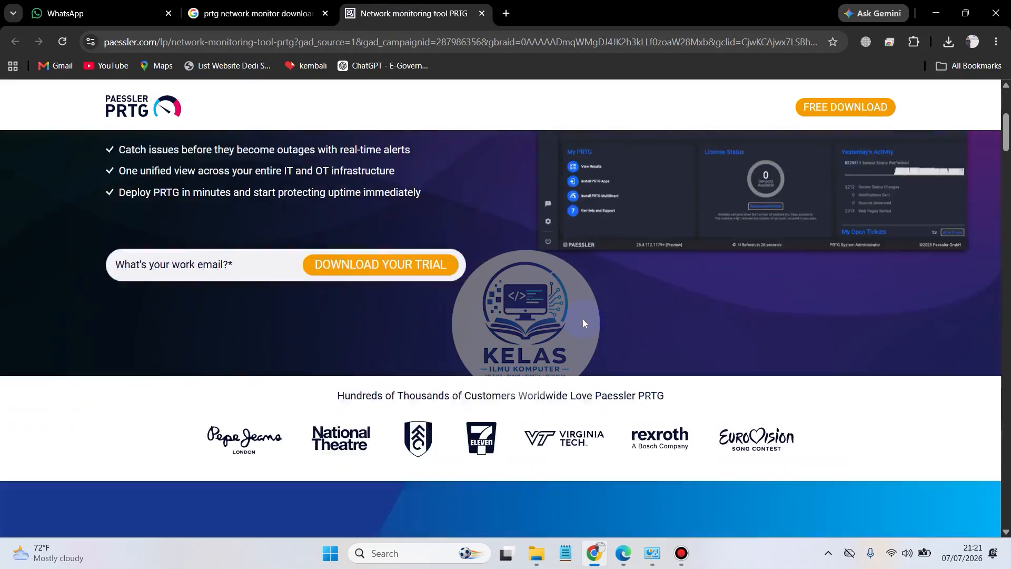
scroll(579, 318, up, 5)
click(374, 361)
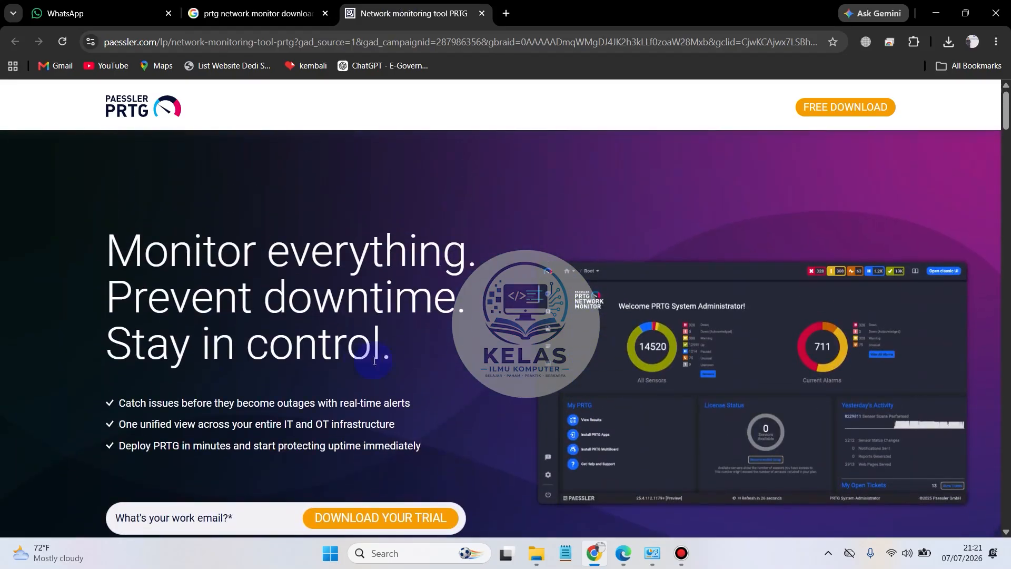
click(866, 116)
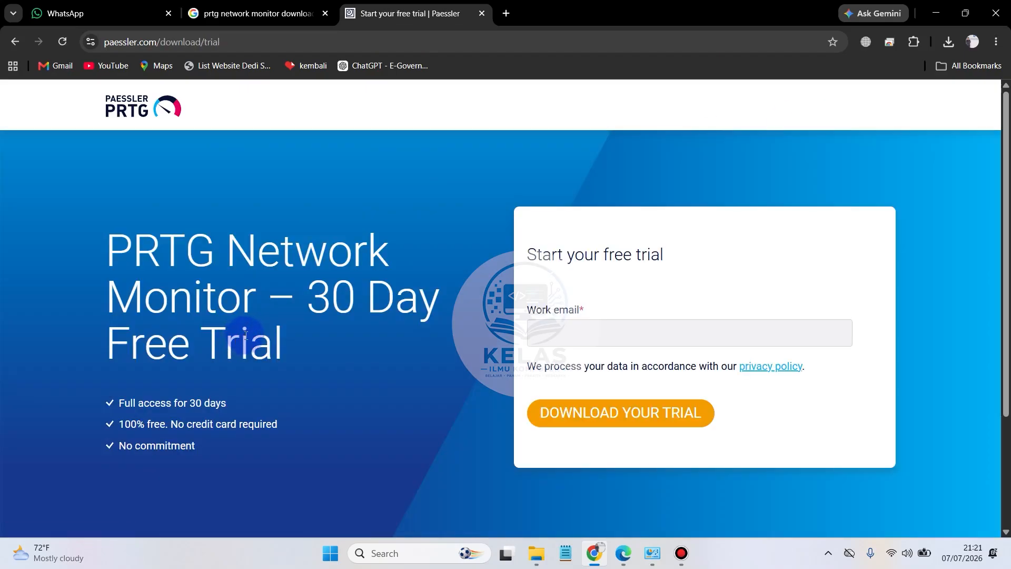
Step: Fill in the work email of the free trial form with the saved address
click(563, 338)
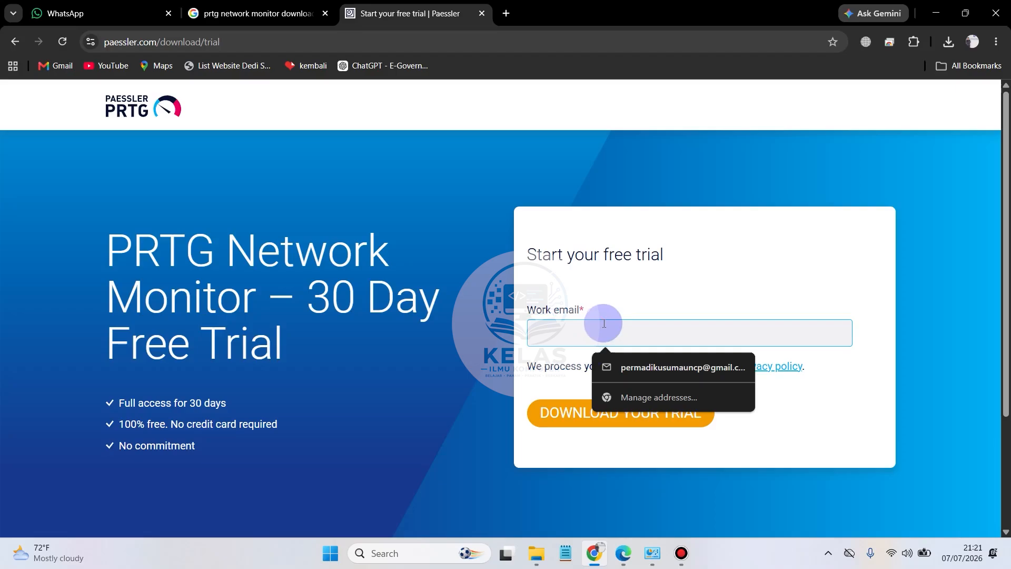
click(664, 367)
drag(721, 336, 650, 331)
click(775, 337)
click(898, 411)
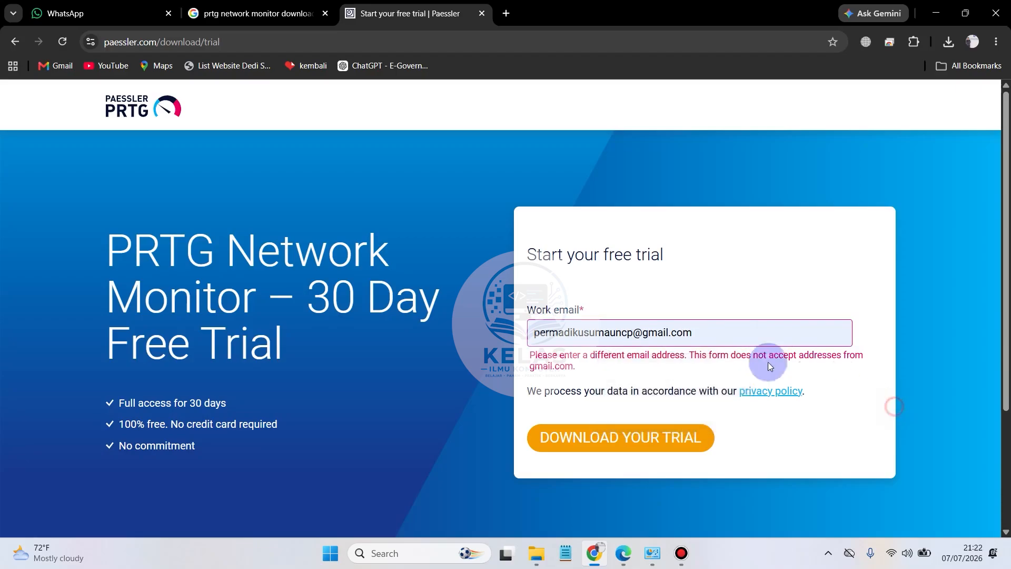
Step: Change the work email to an institutional address and request the PRTG trial download
click(743, 333)
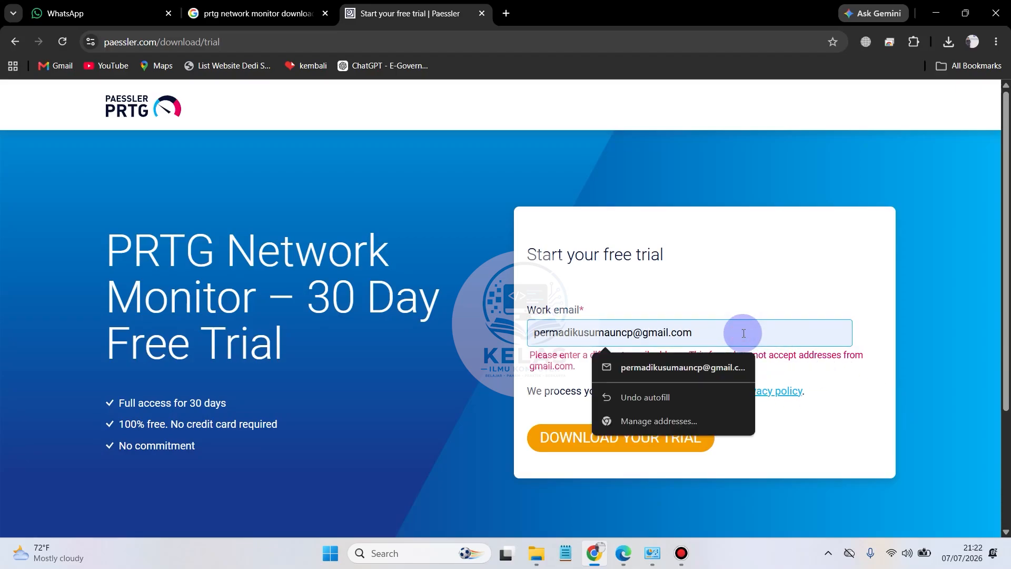
key(BackSpace)
key(BackSpace)
key(BackSpace)
key(BackSpace)
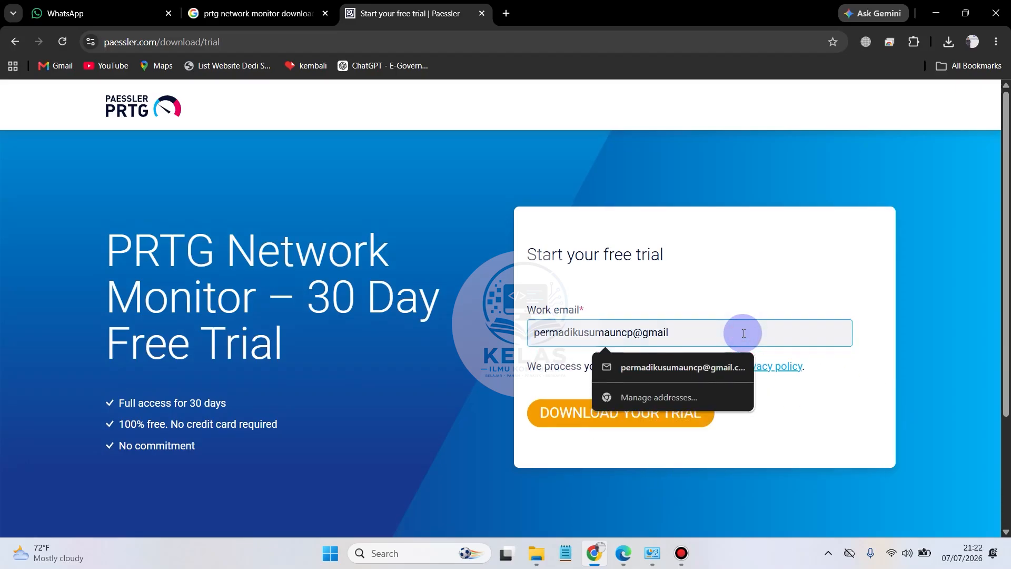
key(BackSpace)
key(BackSpace)
key(BackSpace)
text(@)
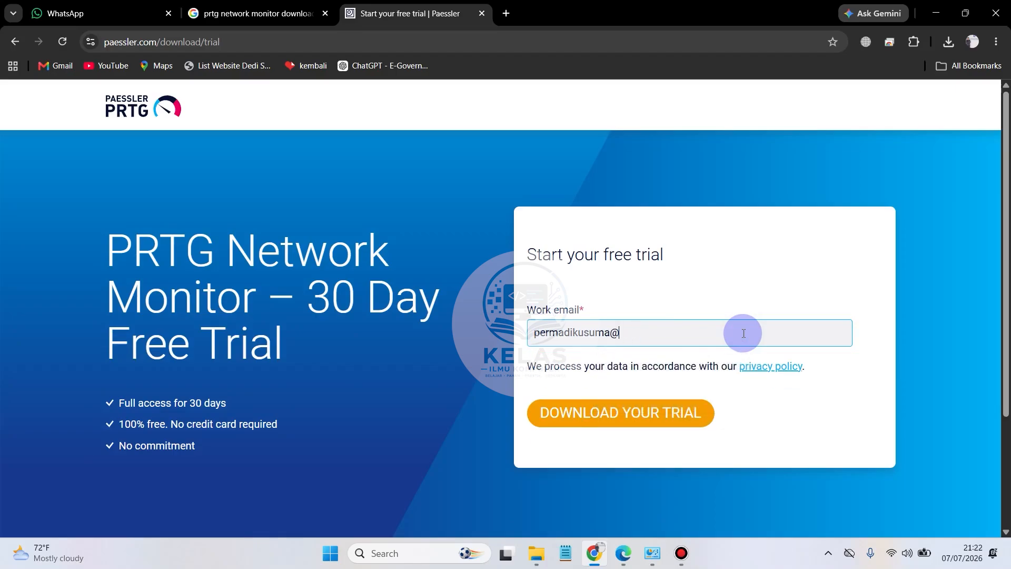
text(UNCp.ac.o)
key(BackSpace)
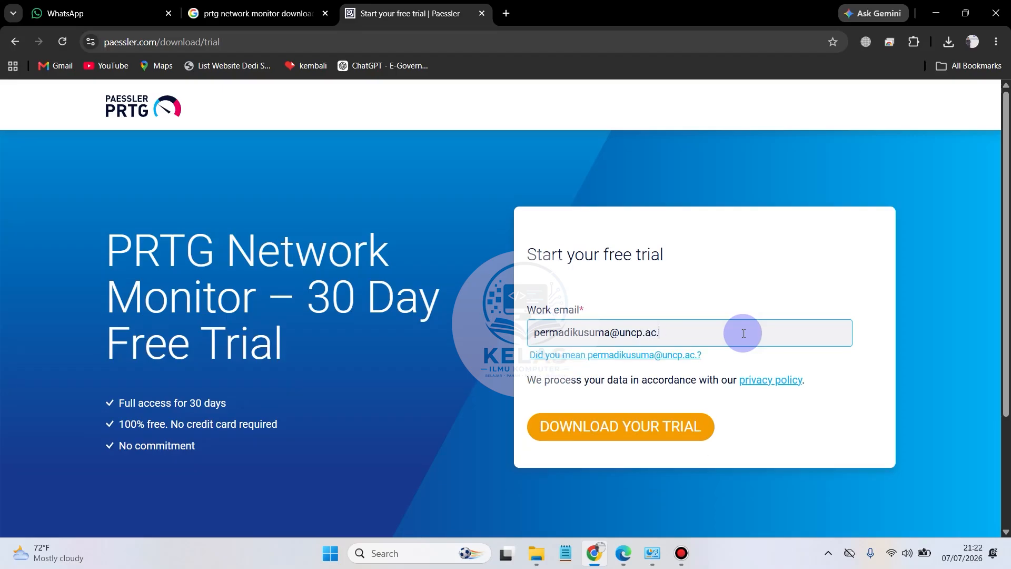
text(id)
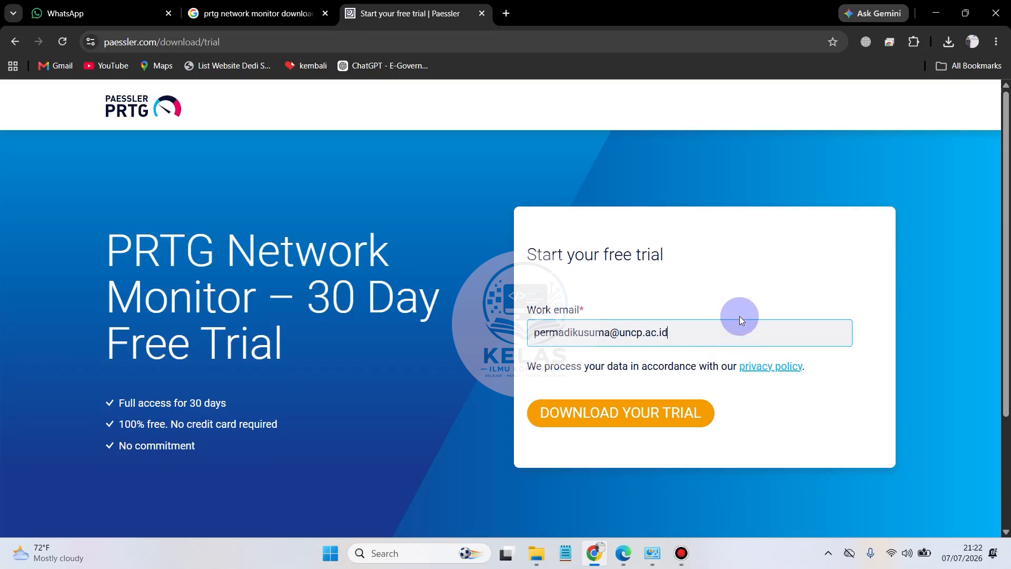
triple_click(731, 327)
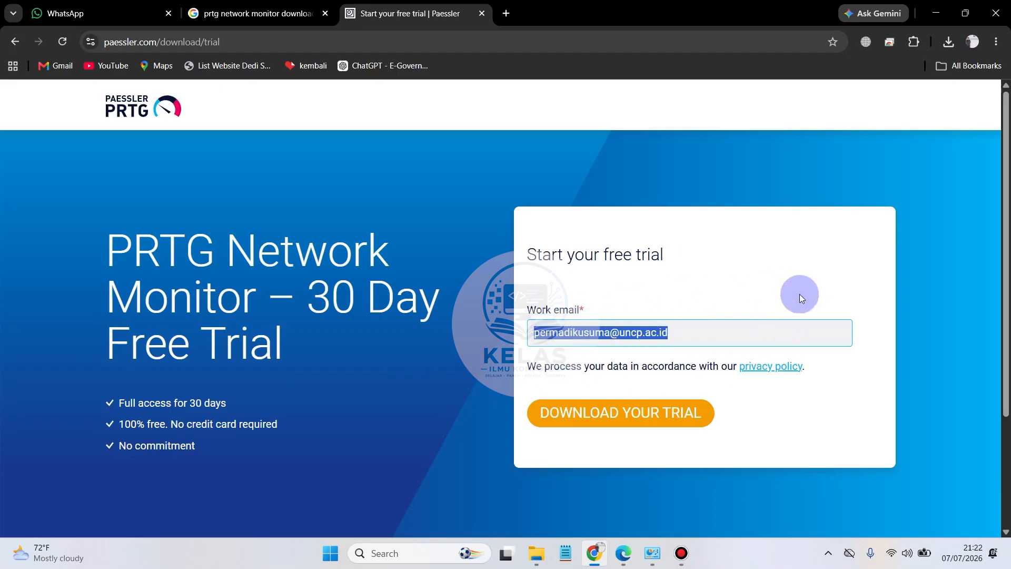
click(826, 267)
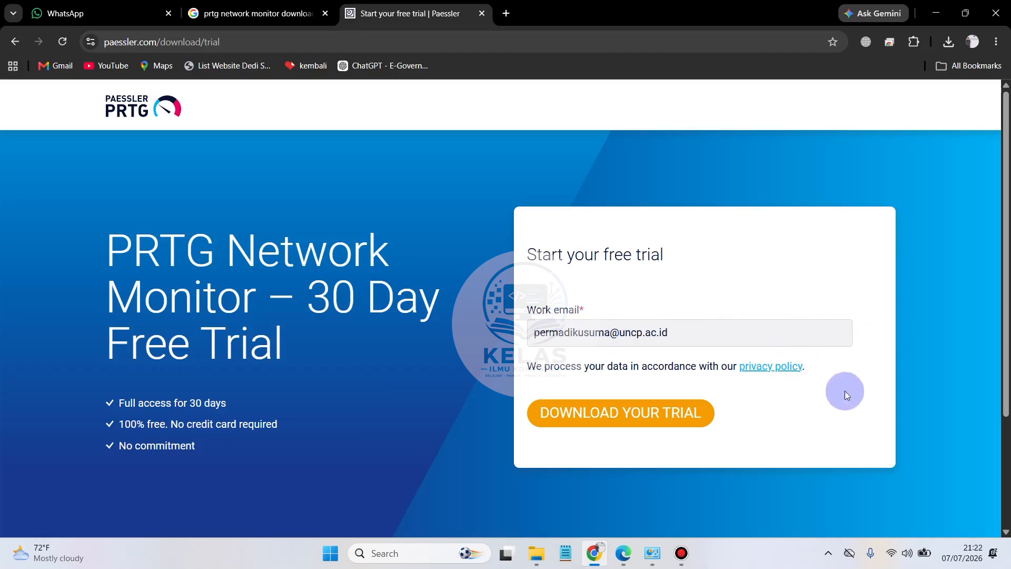
click(681, 410)
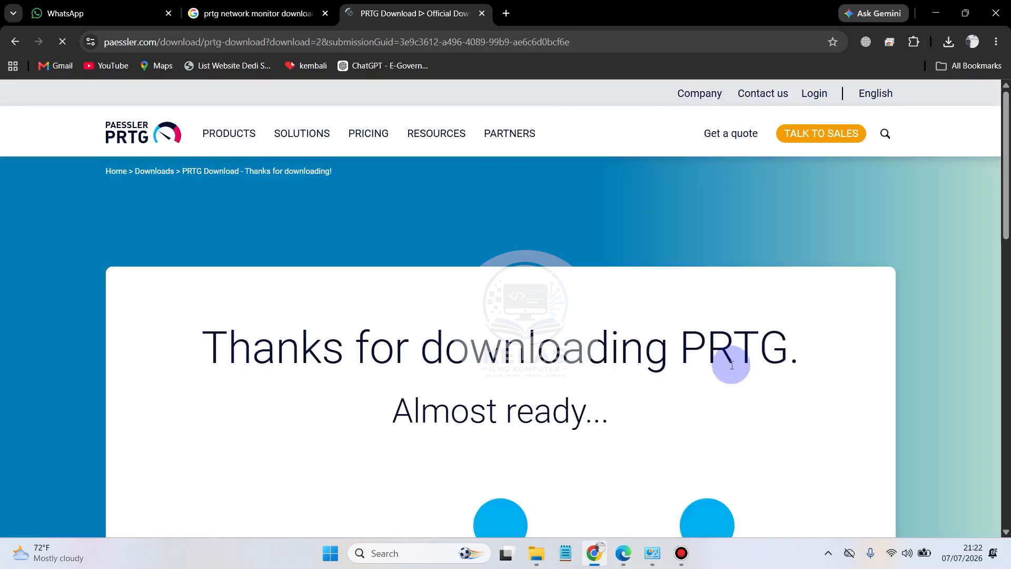
Step: Examine the installation steps and licence details on the download page, and cancel saving the installer
scroll(779, 349, down, 4)
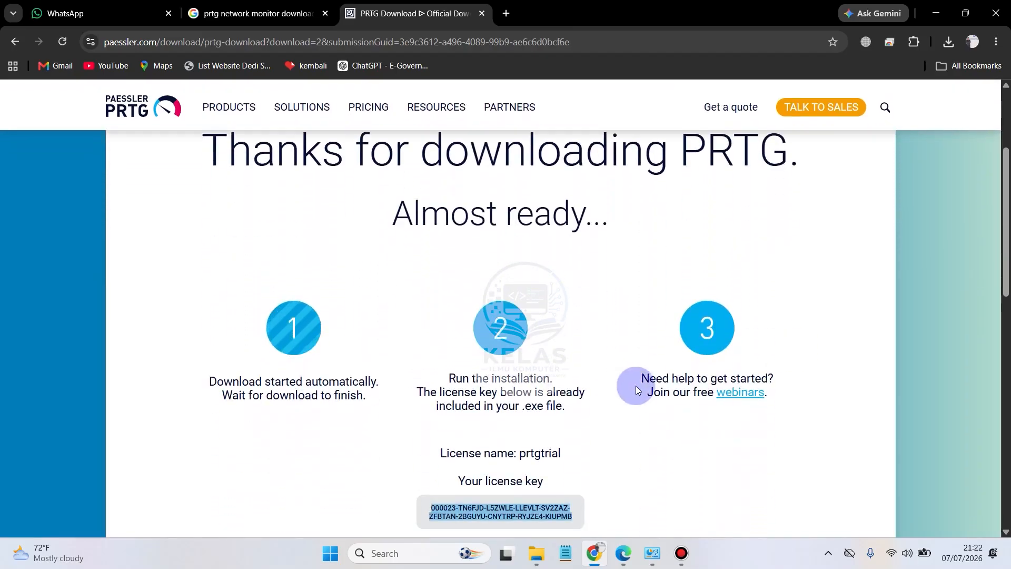
scroll(664, 294, up, 2)
scroll(675, 368, down, 1)
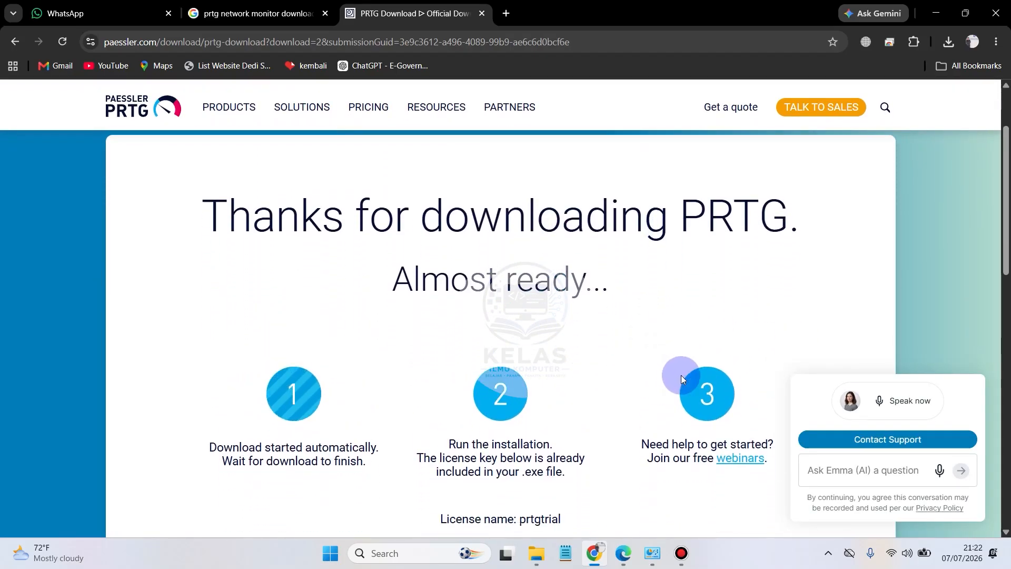
scroll(681, 375, down, 3)
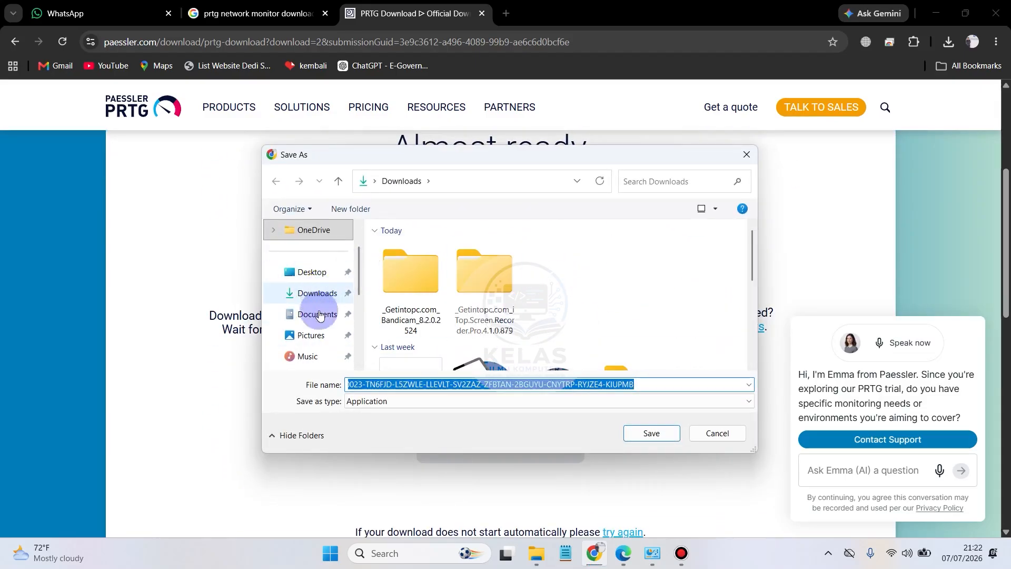
click(746, 163)
Step: Search Windows for PRTG and launch the installed PRTG Network Monitor
click(406, 552)
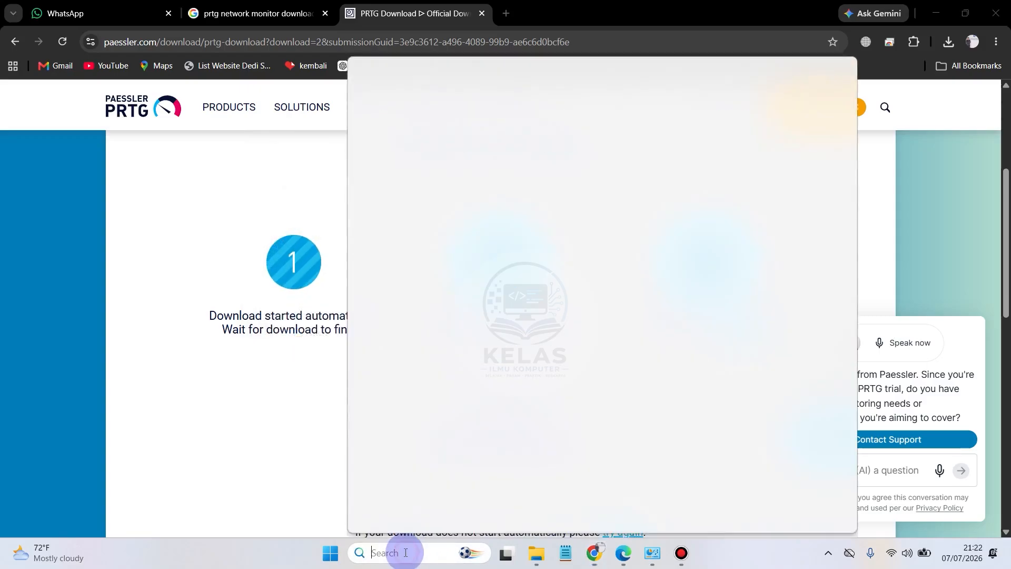
text(prt)
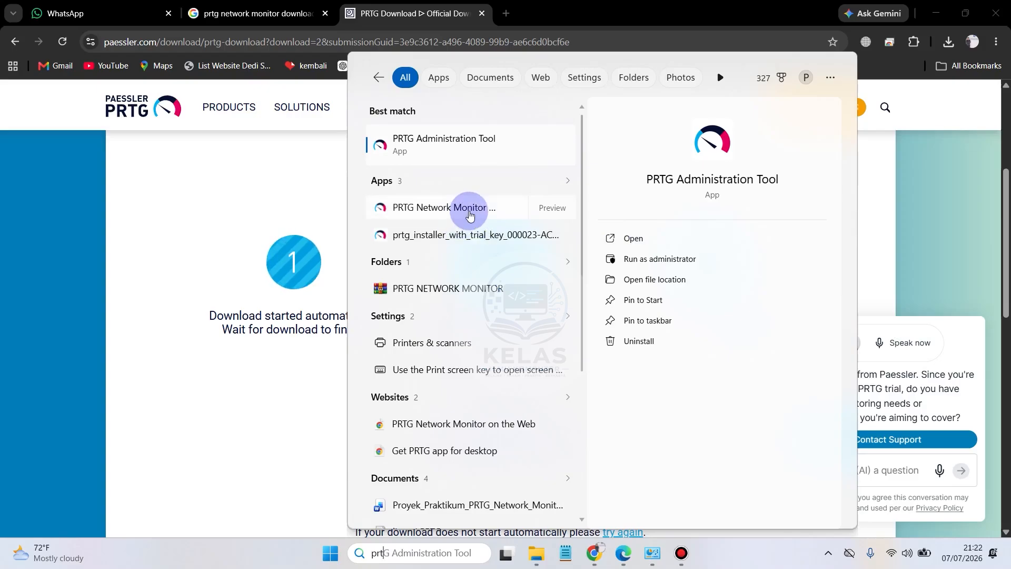
click(476, 200)
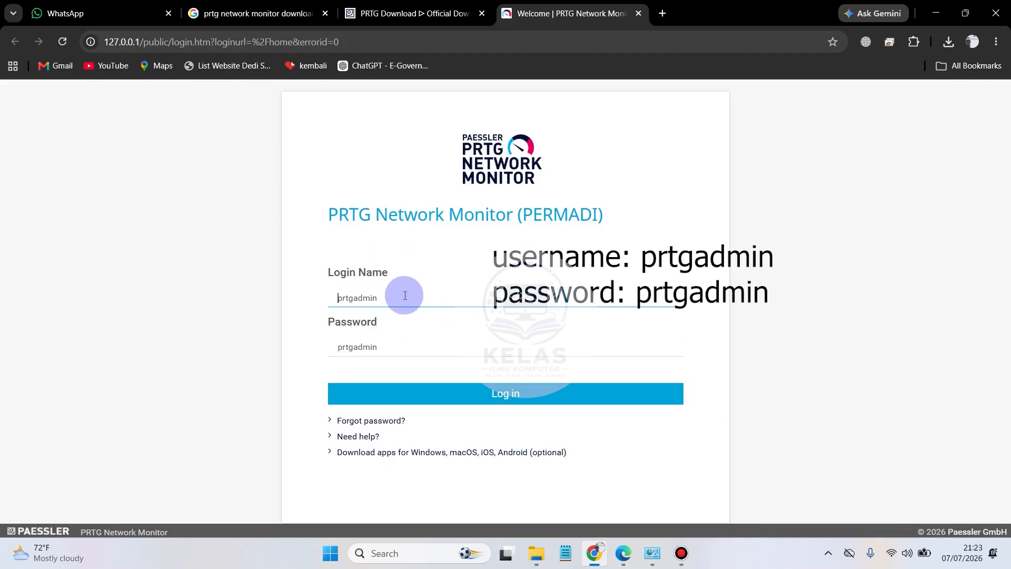
Step: Examine the filled-in login name and password on the PRTG login page at 175% zoom
drag(404, 295, 301, 298)
drag(406, 347, 295, 354)
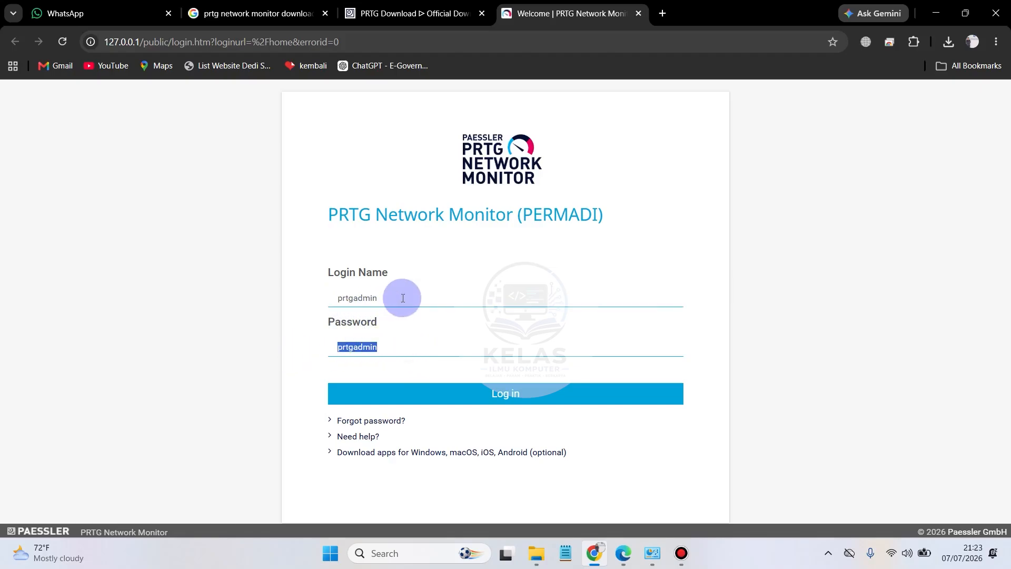
drag(399, 296, 320, 302)
scroll(391, 320, up, 4)
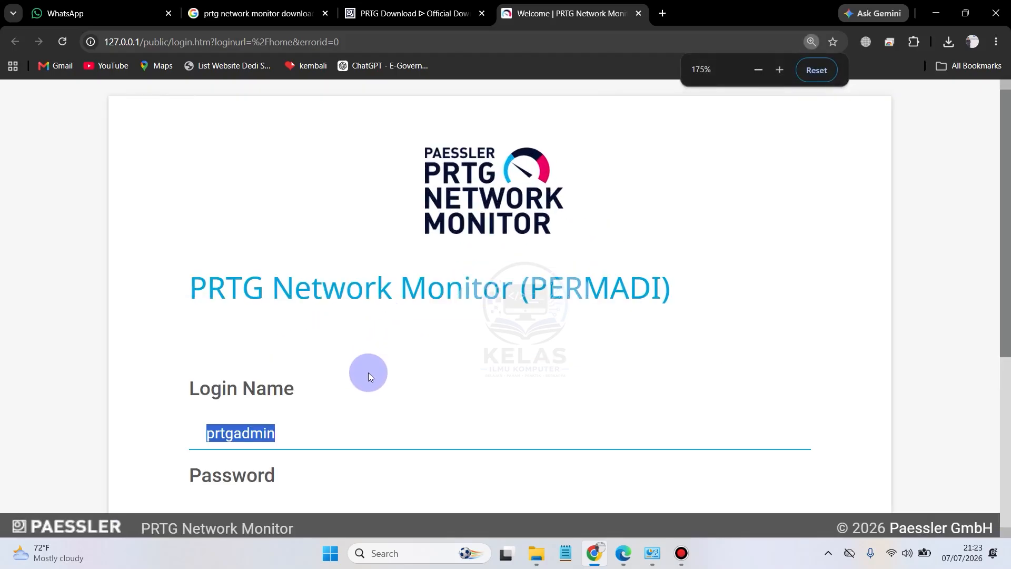
scroll(368, 374, down, 2)
click(282, 408)
drag(288, 305, 209, 311)
click(300, 304)
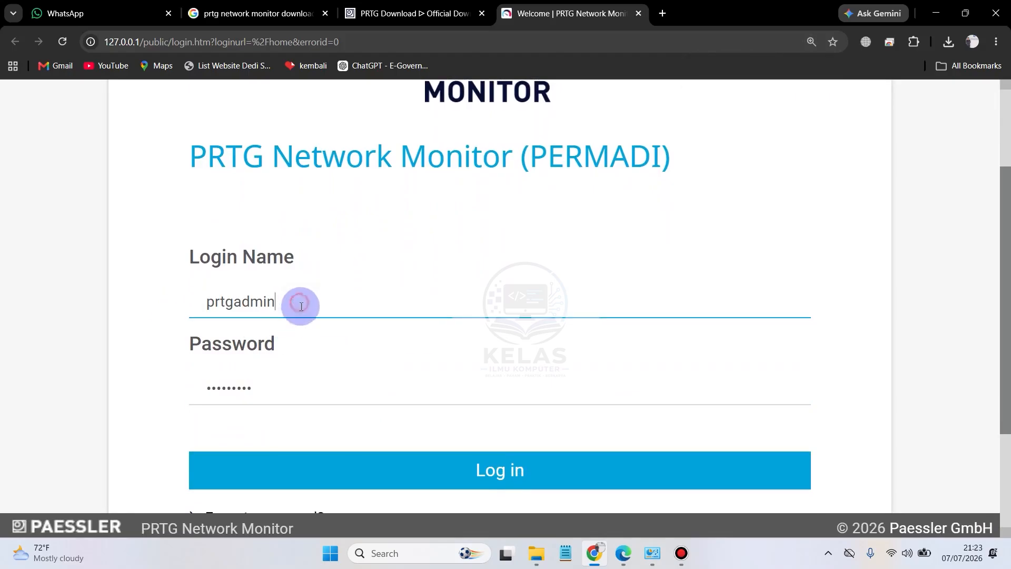
scroll(312, 365, down, 1)
click(273, 327)
scroll(276, 321, up, 1)
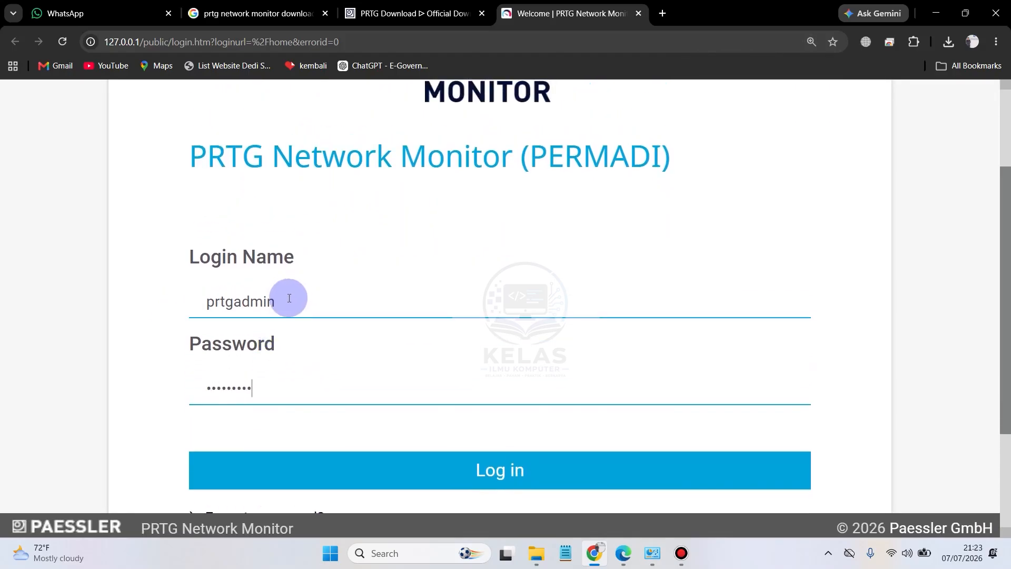
drag(289, 298, 201, 301)
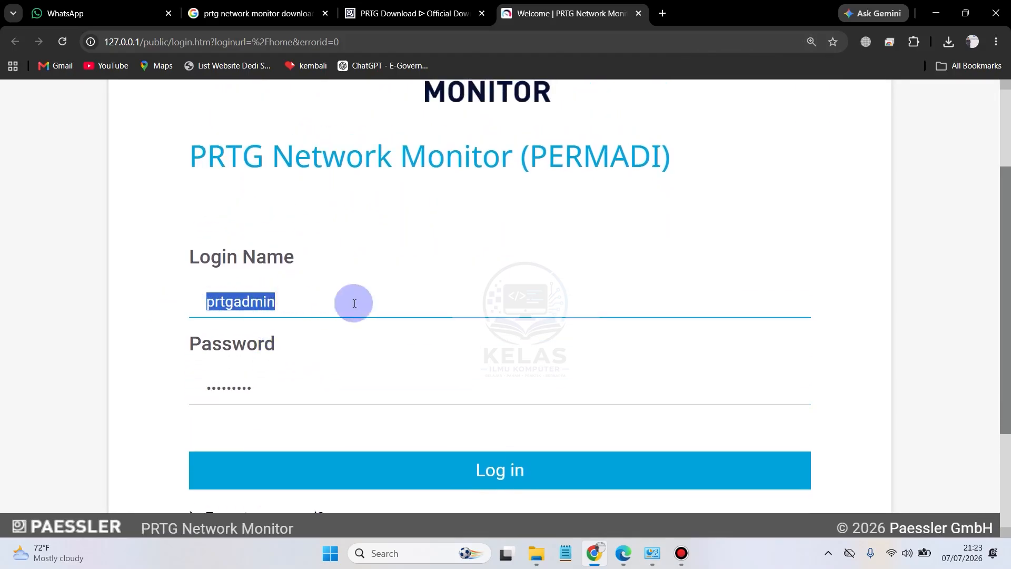
Step: Reduce the page zoom and log in to PRTG with the filled-in credentials
click(655, 306)
key(ctrl+minus)
key(ctrl+minus)
key(ctrl+minus)
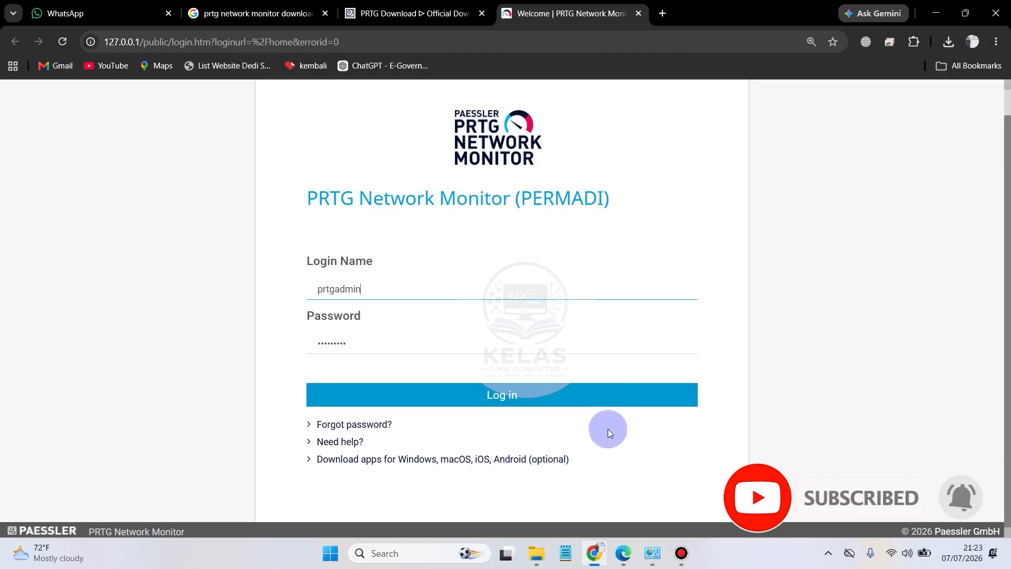
click(581, 402)
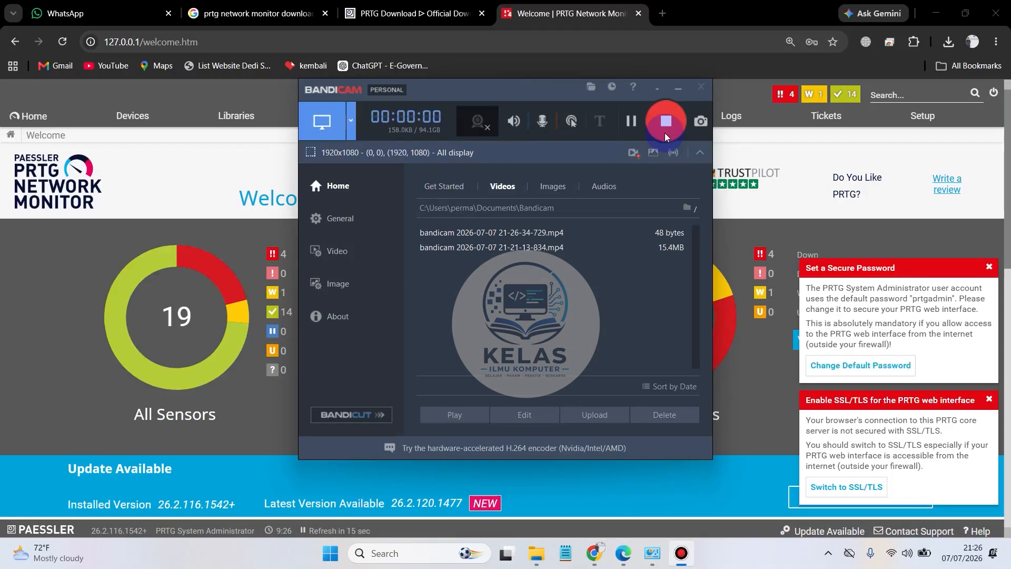
Step: Minimise the Bandicam window and dismiss the SSL/TLS notice on the PRTG welcome page
click(684, 88)
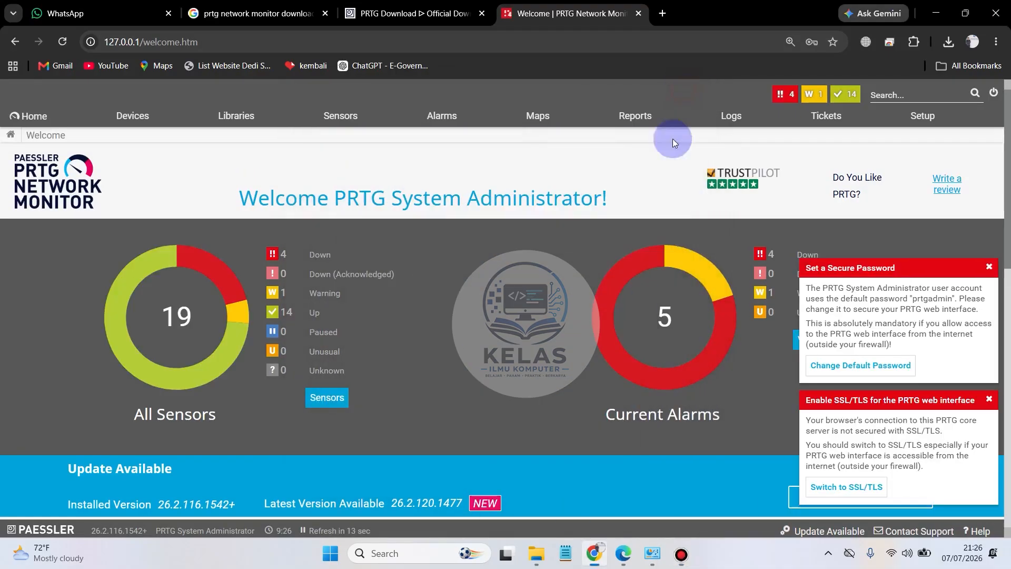
click(987, 267)
click(989, 399)
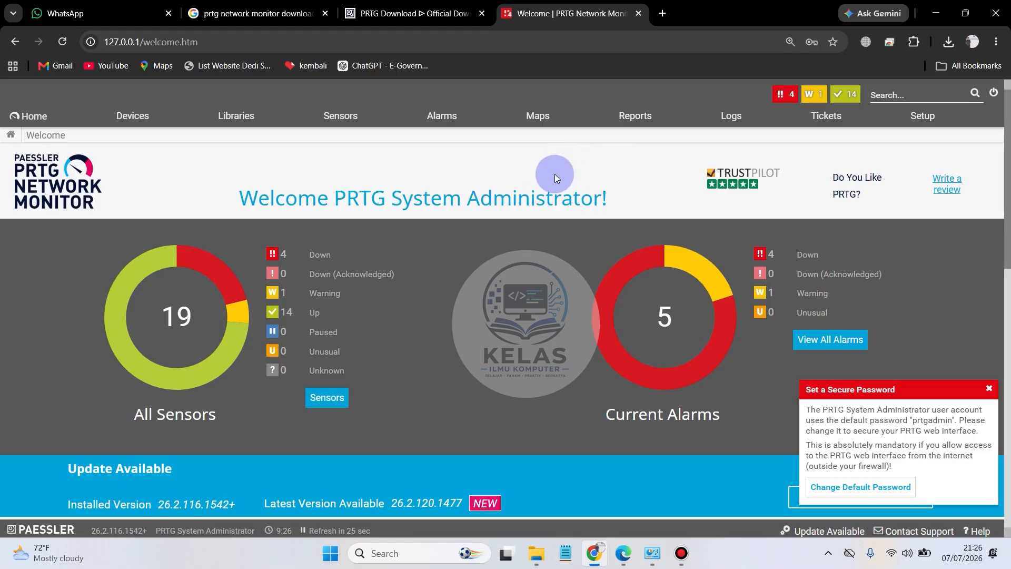
Step: Close the PRTG welcome tab and reopen the local web interface in a new tab at 127.0.0.1
click(639, 16)
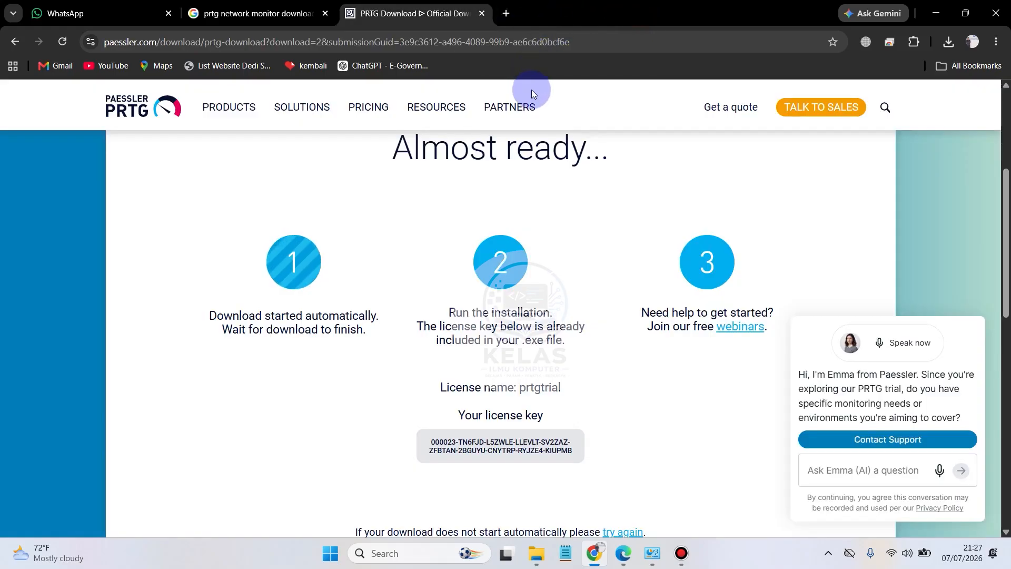
click(506, 13)
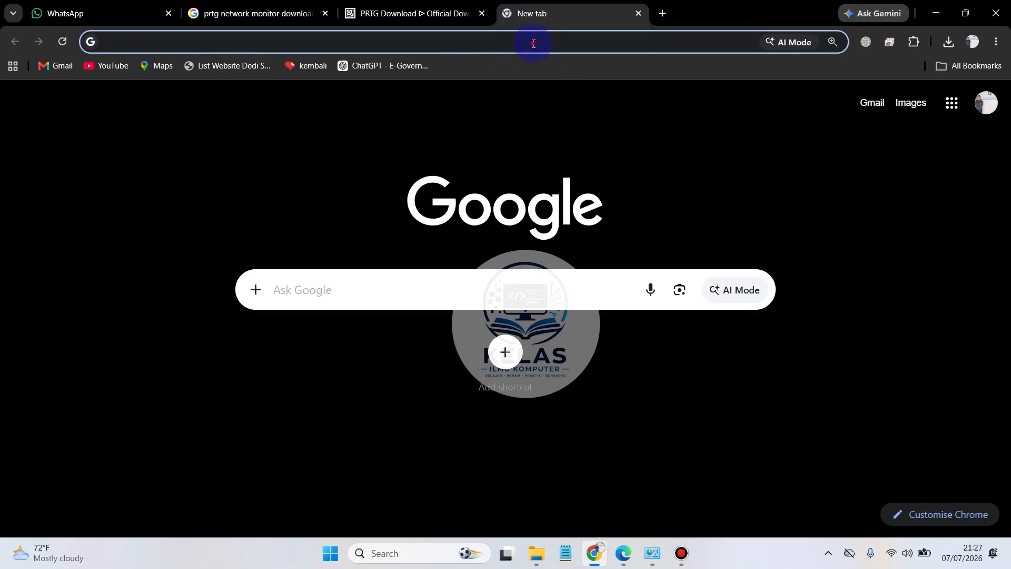
click(533, 44)
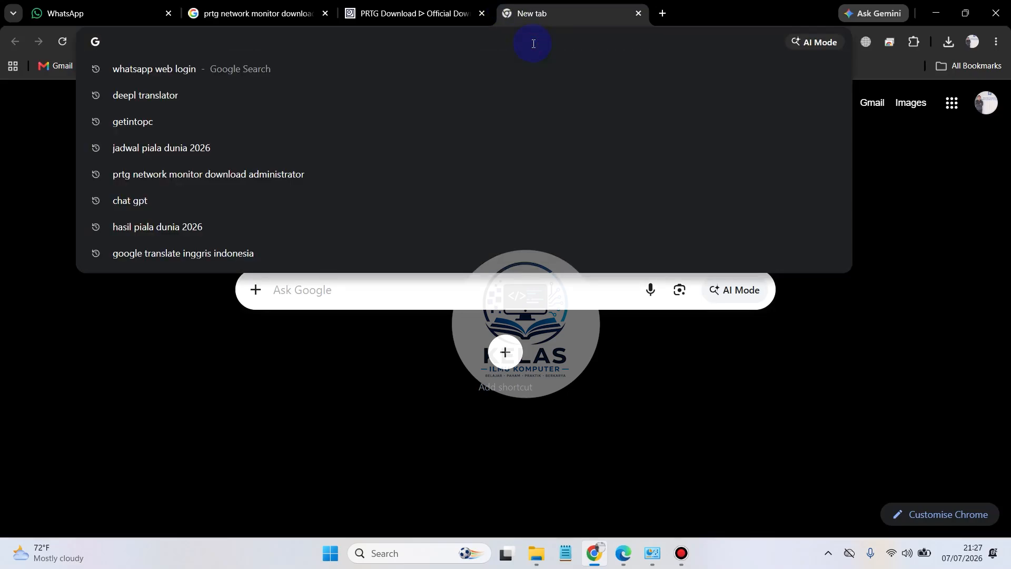
text(127)
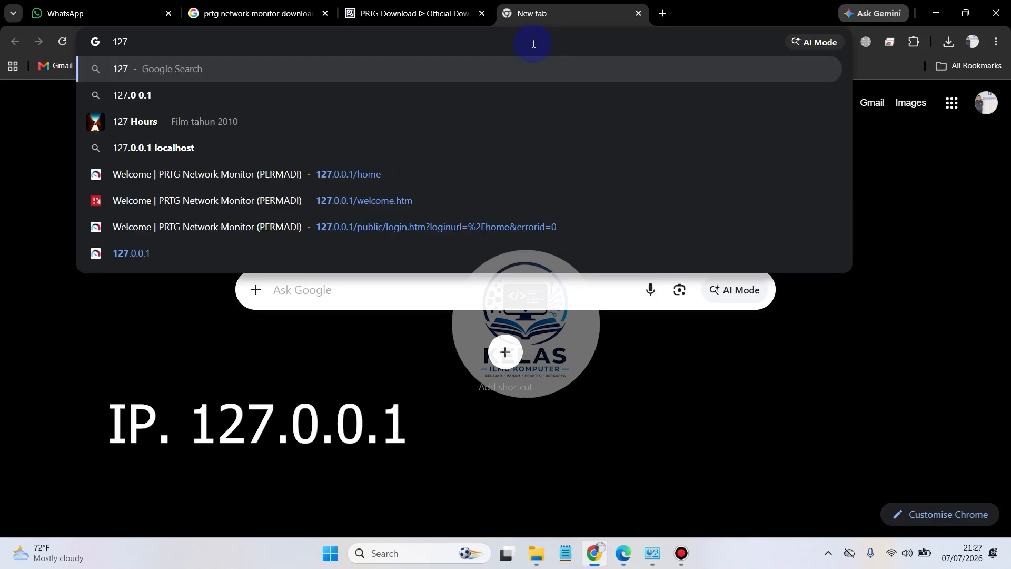
text(.0.0)
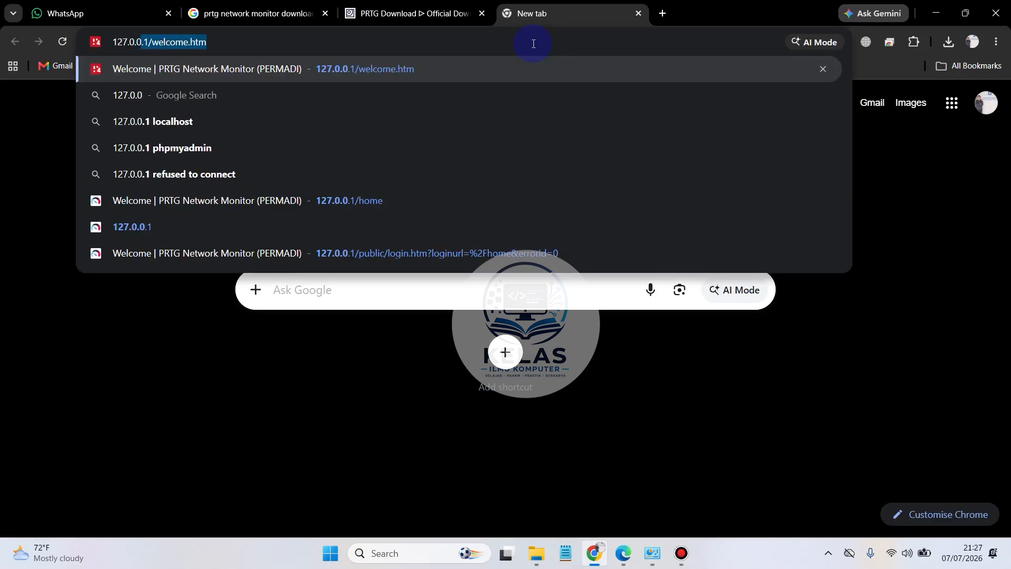
text(.1)
key(BackSpace)
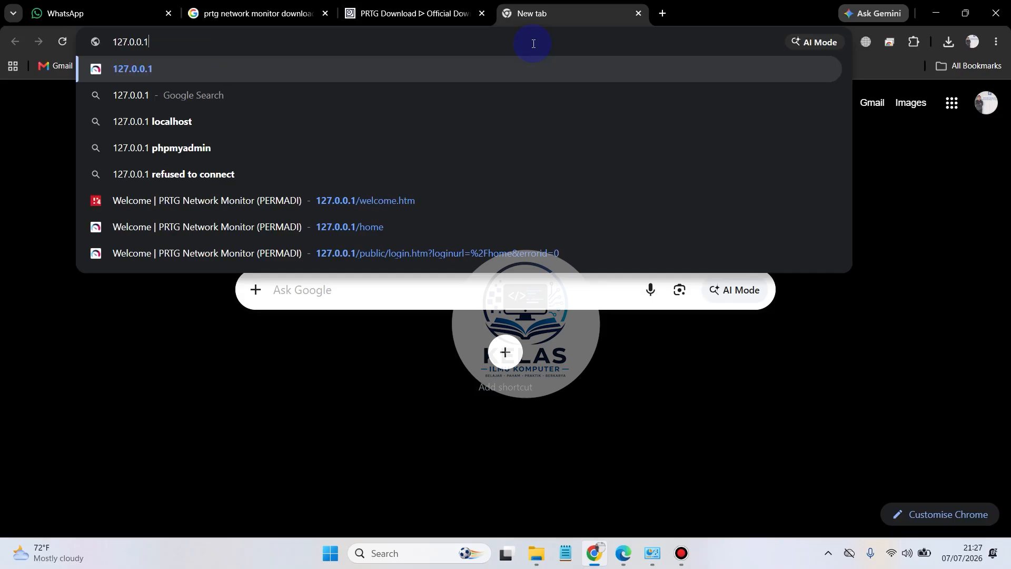
click(215, 61)
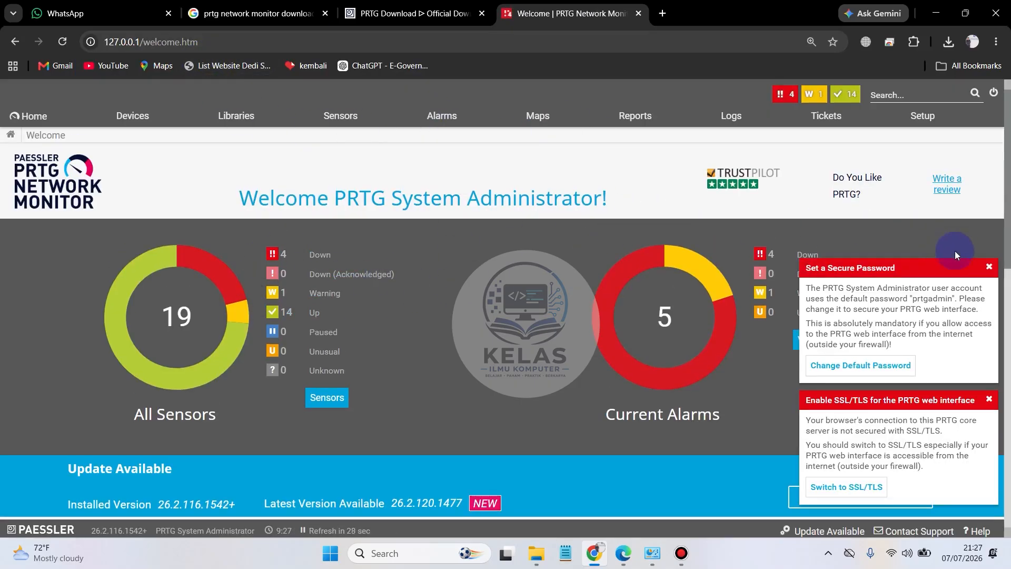
Step: Dismiss the secure password and SSL/TLS notices and look over the PRTG welcome page
click(989, 268)
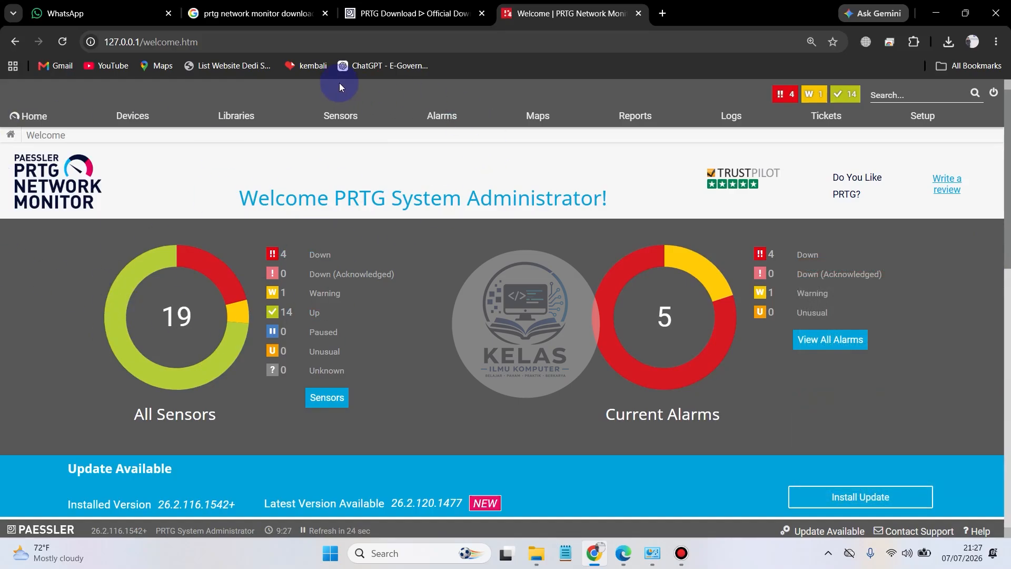
scroll(528, 271, down, 5)
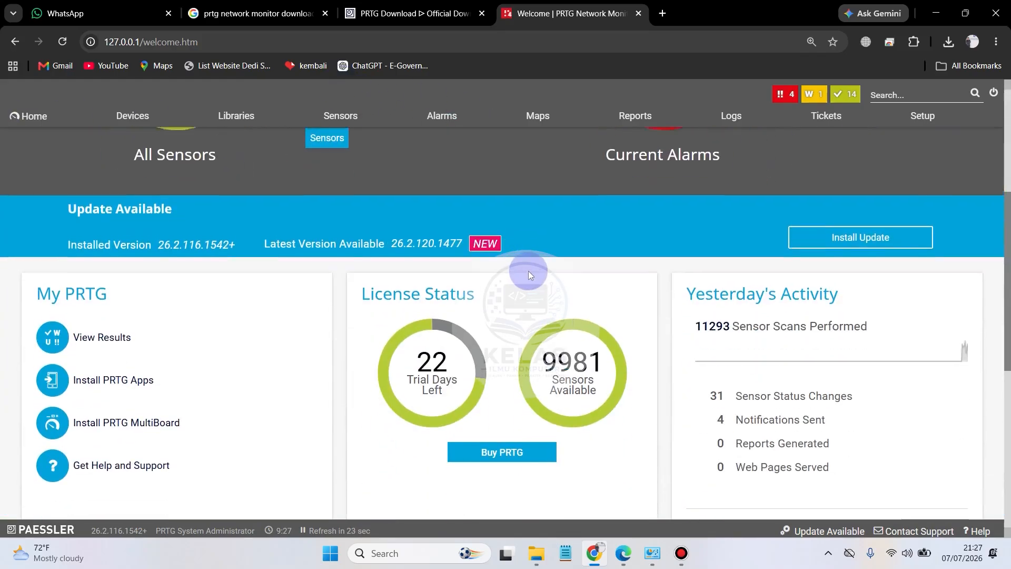
scroll(516, 266, up, 5)
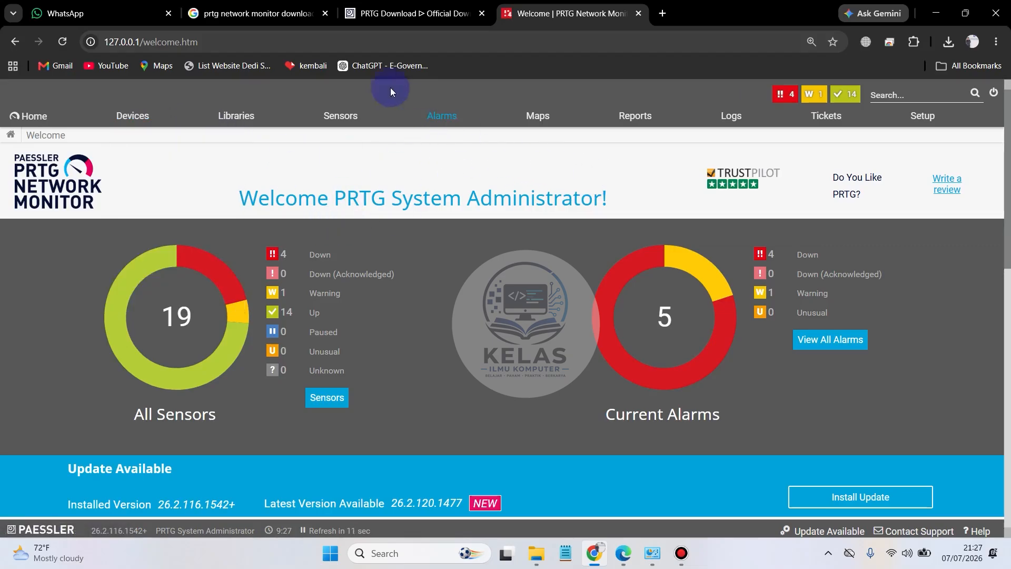
Step: Open the full device tree and start adding a new device to the Local Probe
click(135, 118)
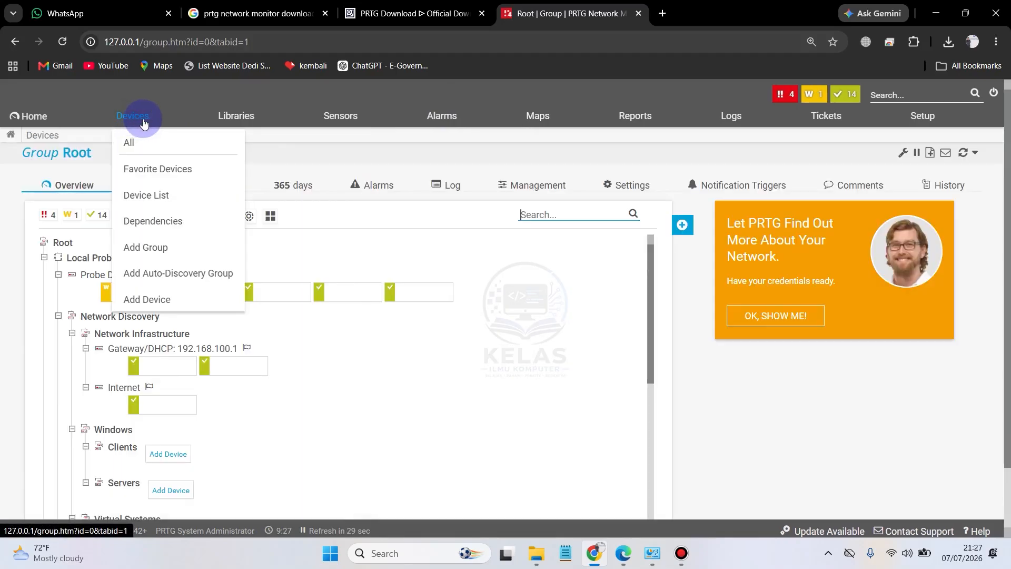
click(606, 263)
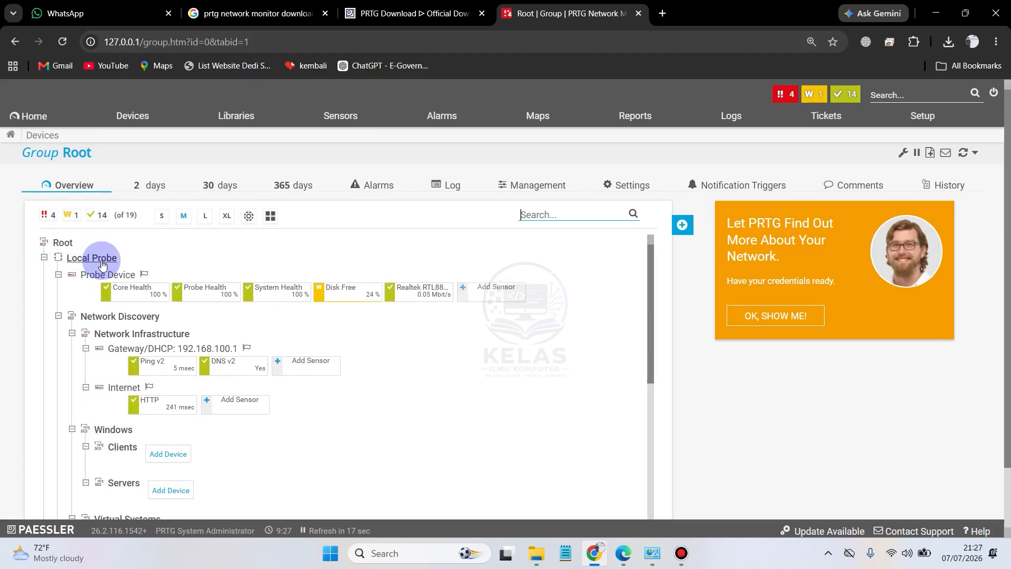
right_click(102, 263)
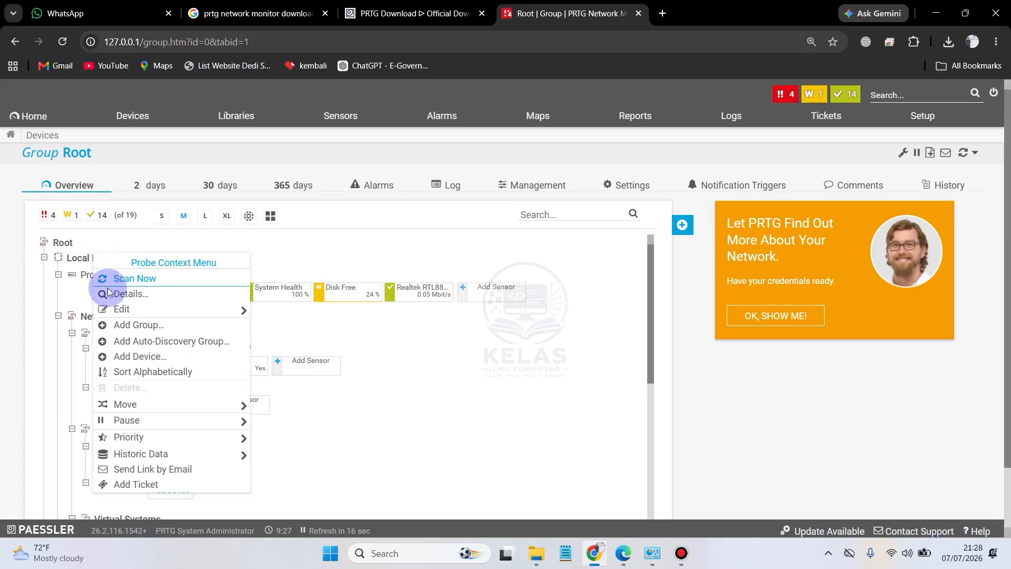
click(145, 358)
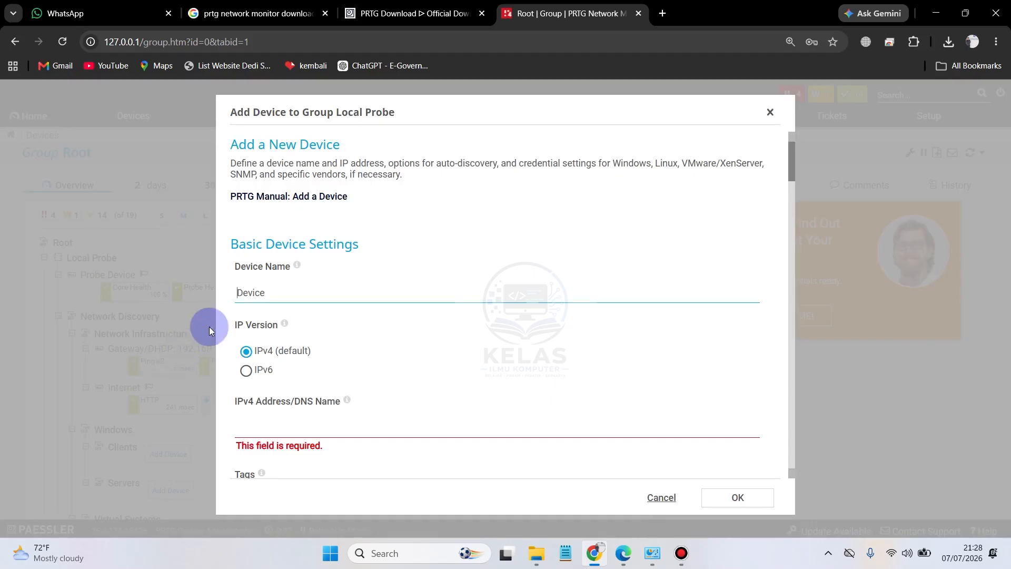
scroll(294, 284, down, 1)
scroll(294, 284, up, 1)
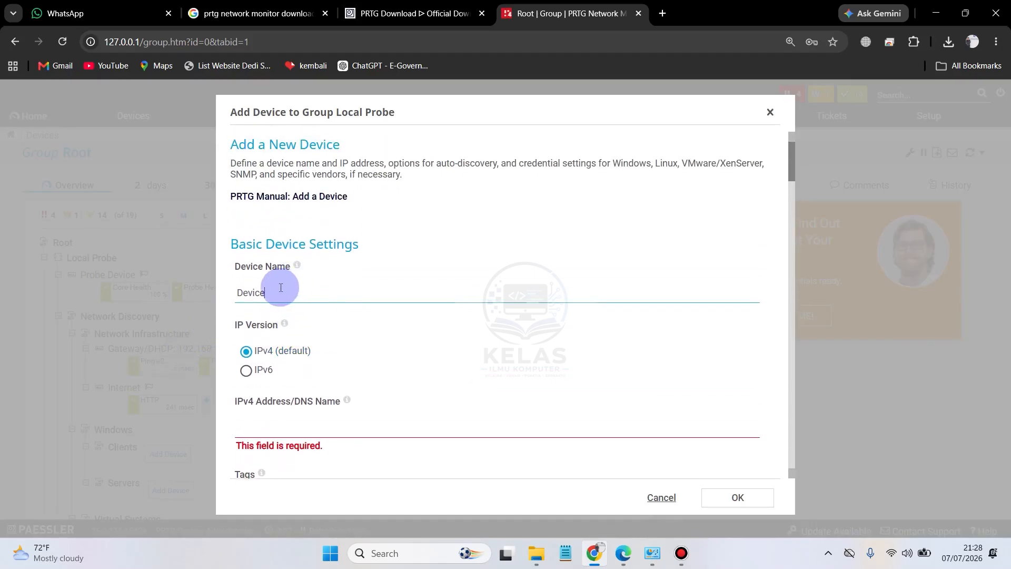
drag(270, 289, 192, 294)
click(297, 291)
drag(297, 291, 219, 293)
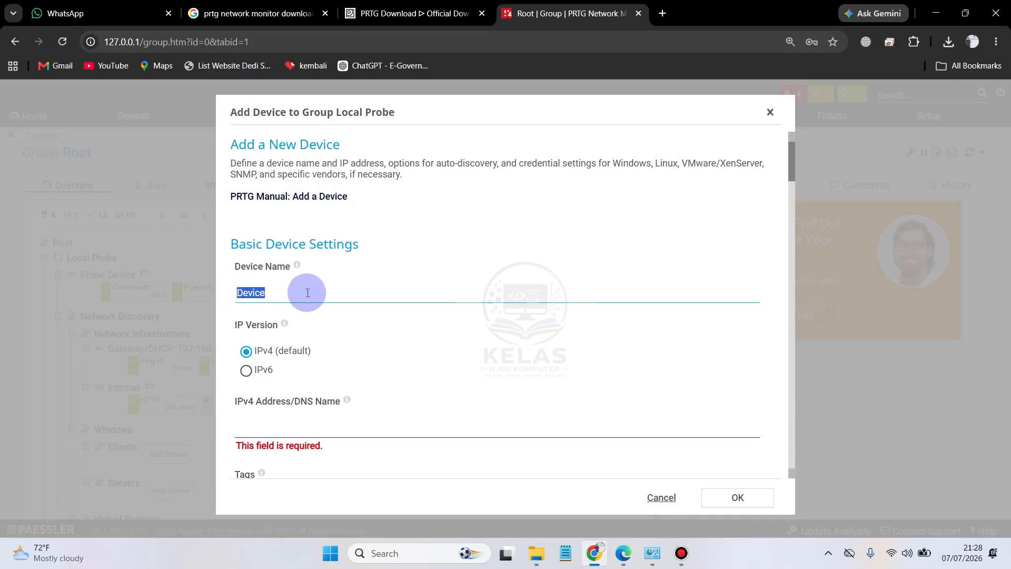
click(308, 293)
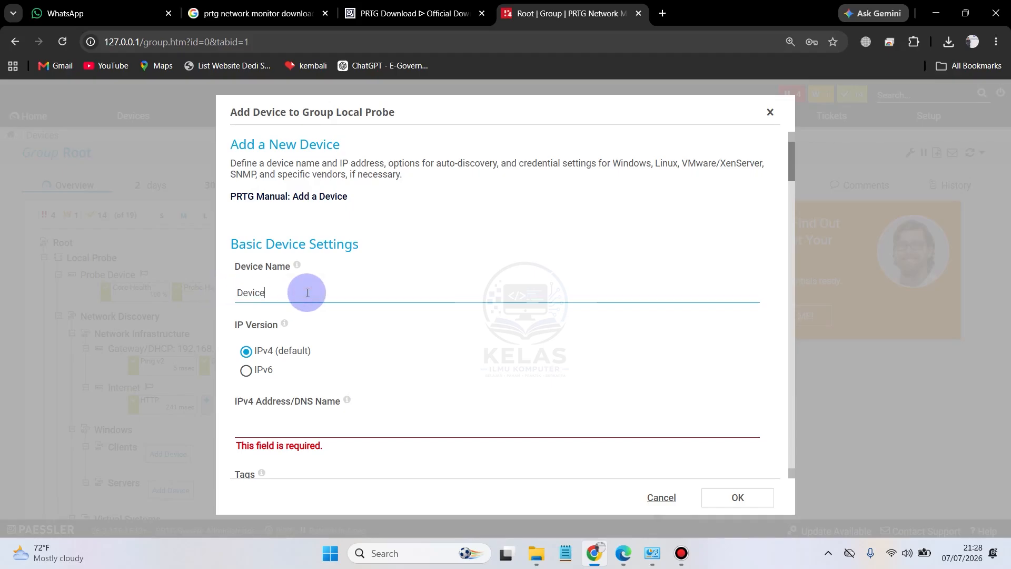
Step: Open kompas.com in a new browser tab and copy the site's address
click(665, 14)
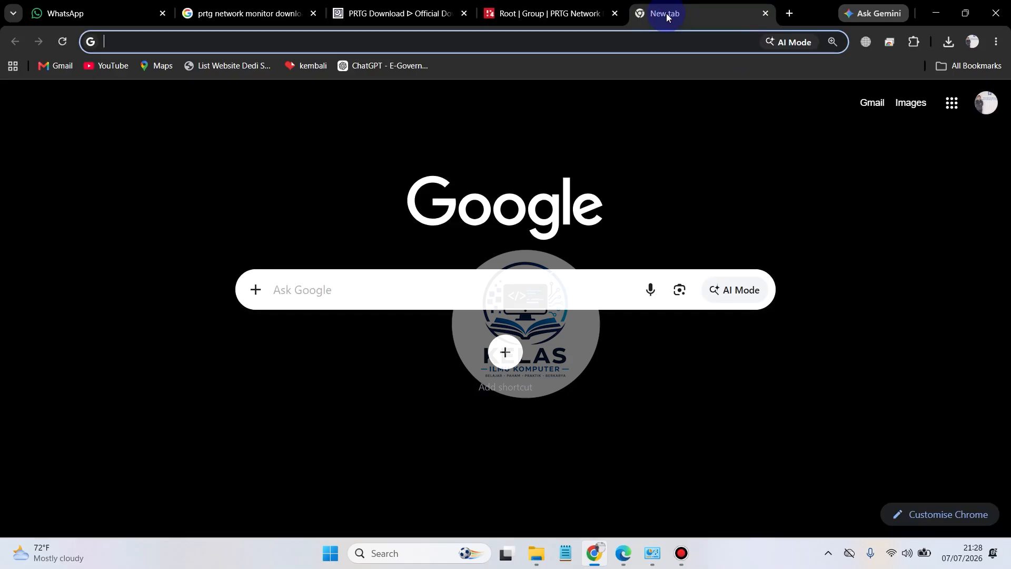
text(ko)
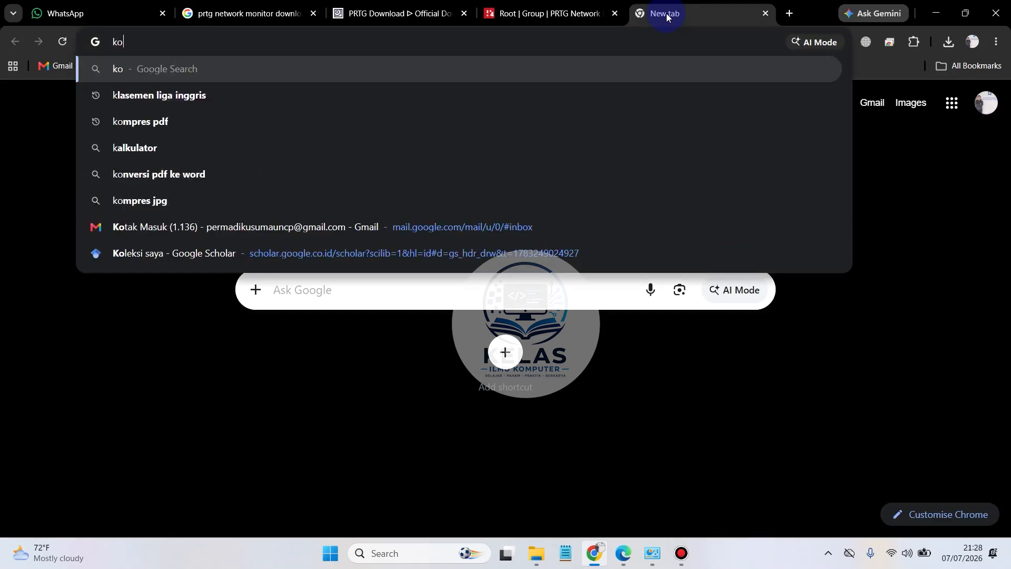
text(mpa)
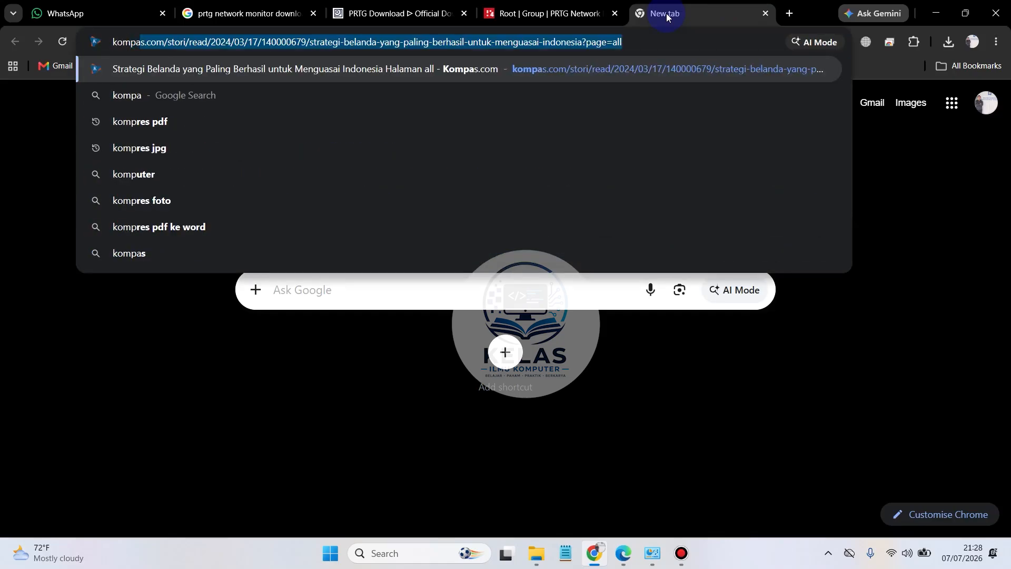
text(s.com)
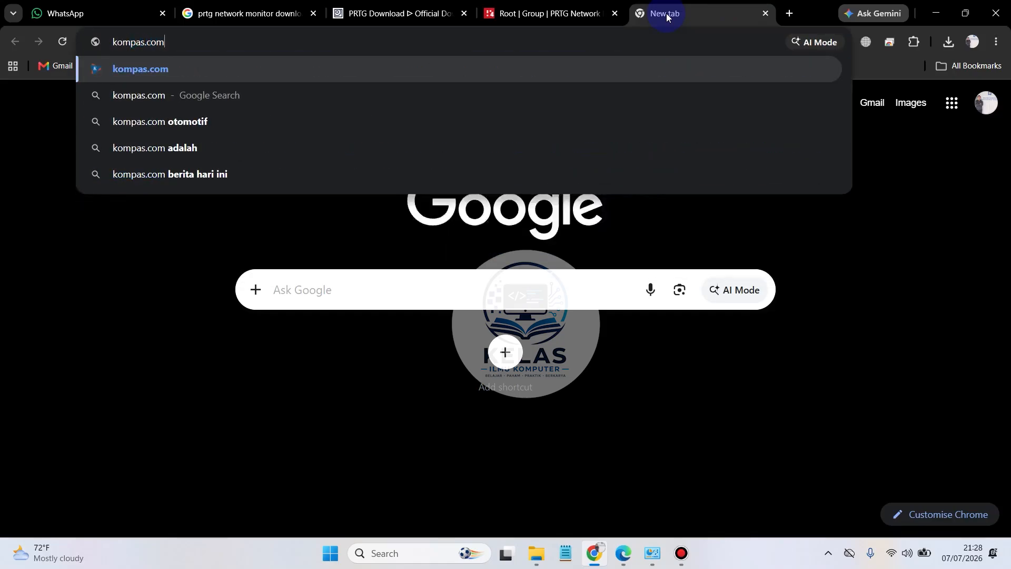
key(Return)
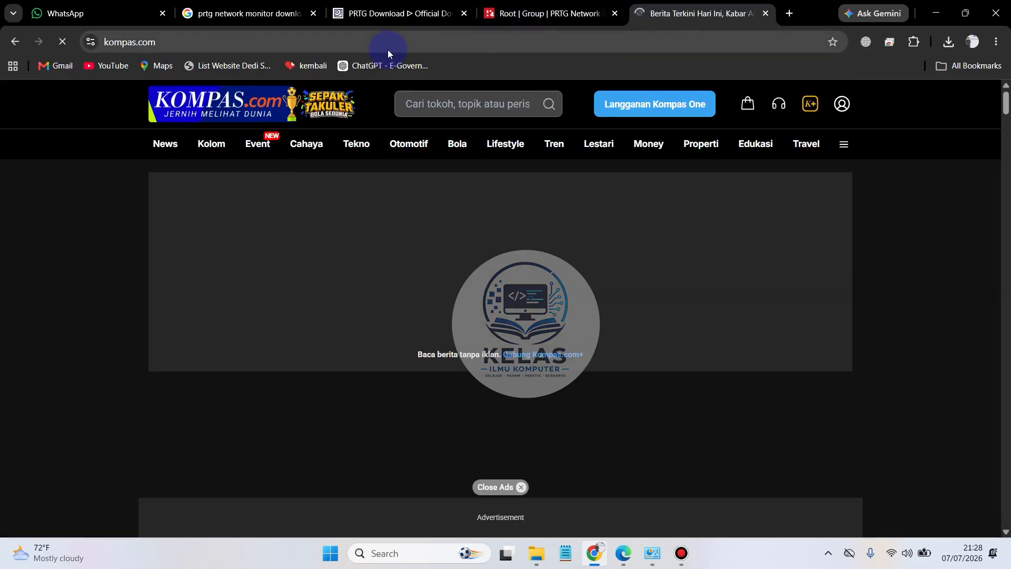
click(388, 49)
click(445, 45)
triple_click(446, 45)
key(ctrl+c)
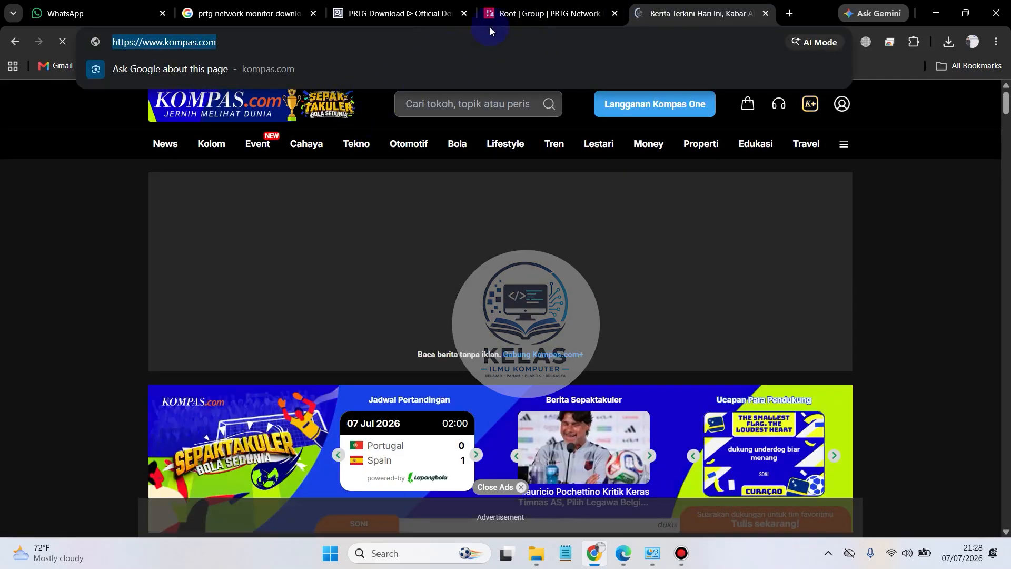
Step: Return to the PRTG tab and set the new device's name to KompasTV
click(547, 13)
click(283, 288)
double_click(282, 288)
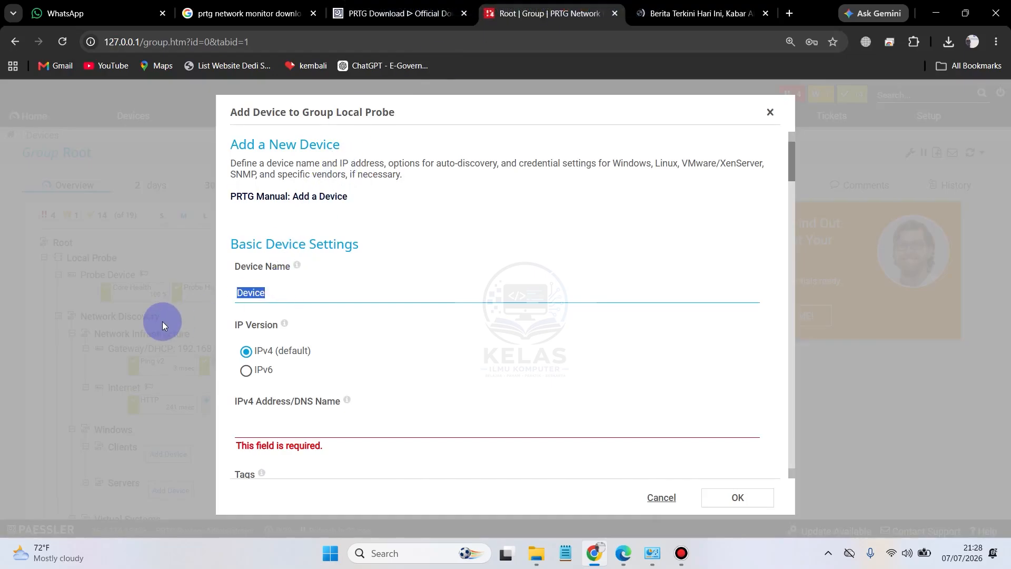
text(Komp)
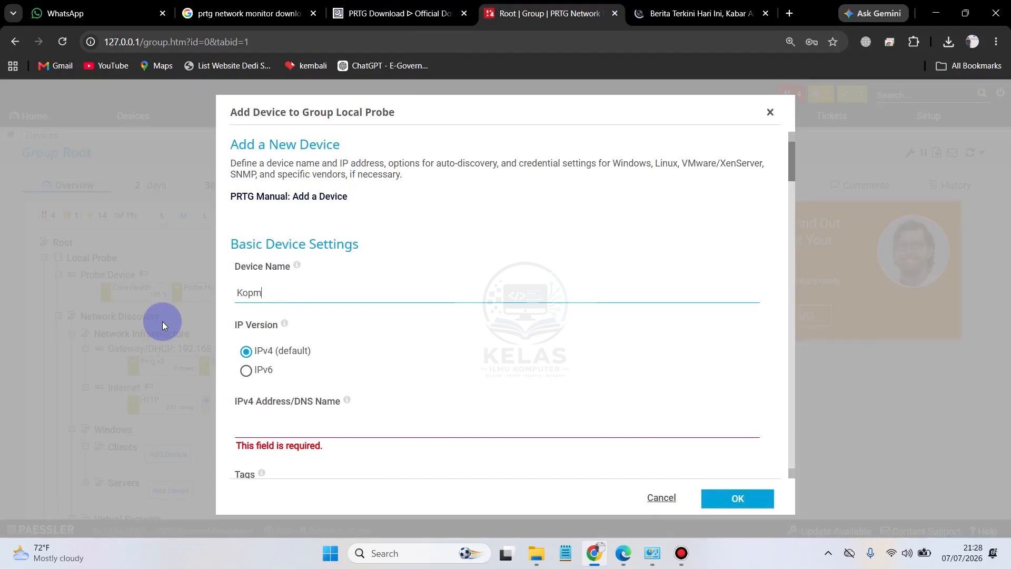
key(BackSpace)
text(pasTV)
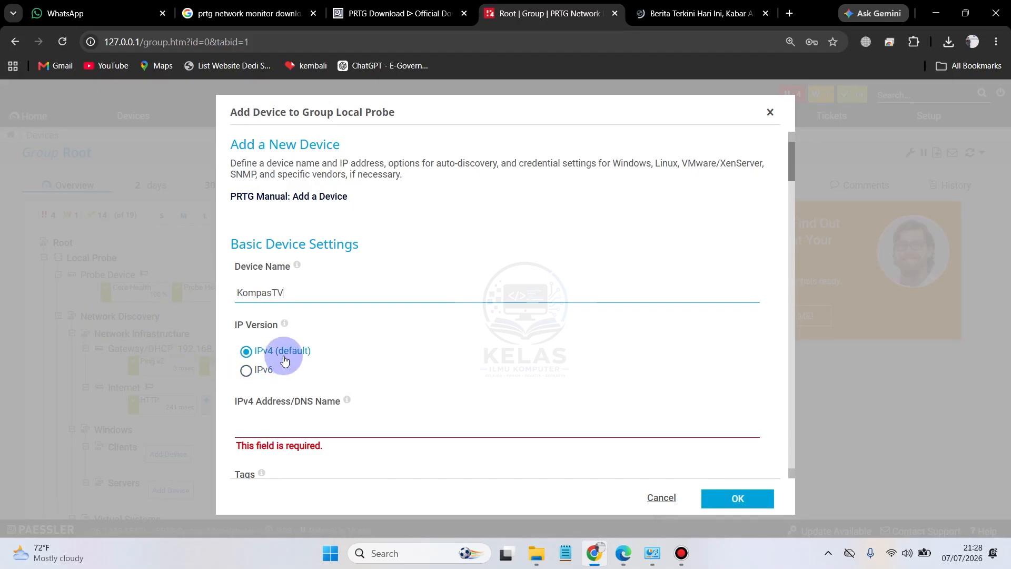
Step: Paste the copied address as the device's IPv4 Address/DNS Name and trim it to kompas.com
scroll(285, 359, down, 1)
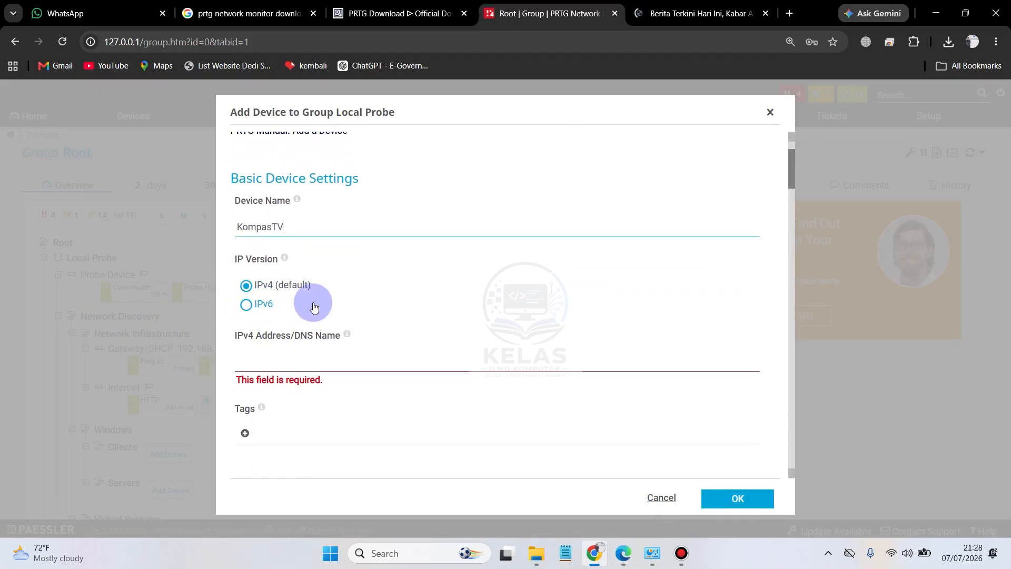
click(284, 363)
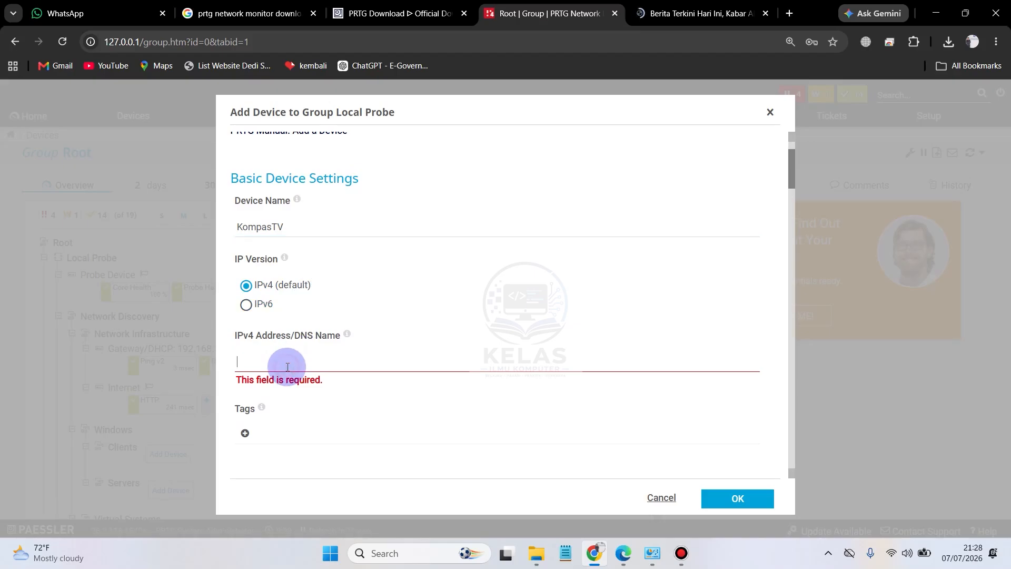
key(ctrl+v)
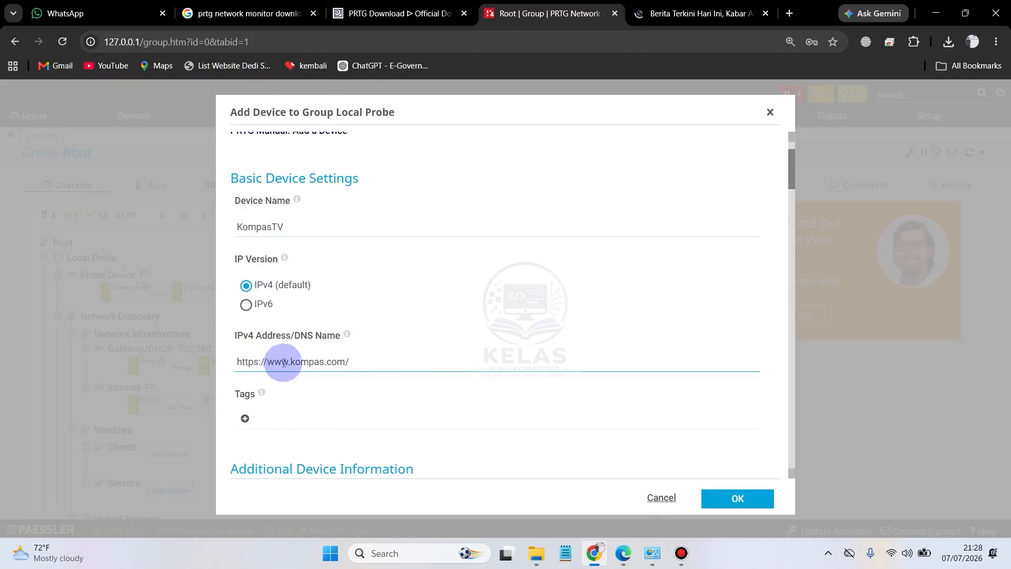
drag(291, 362, 169, 362)
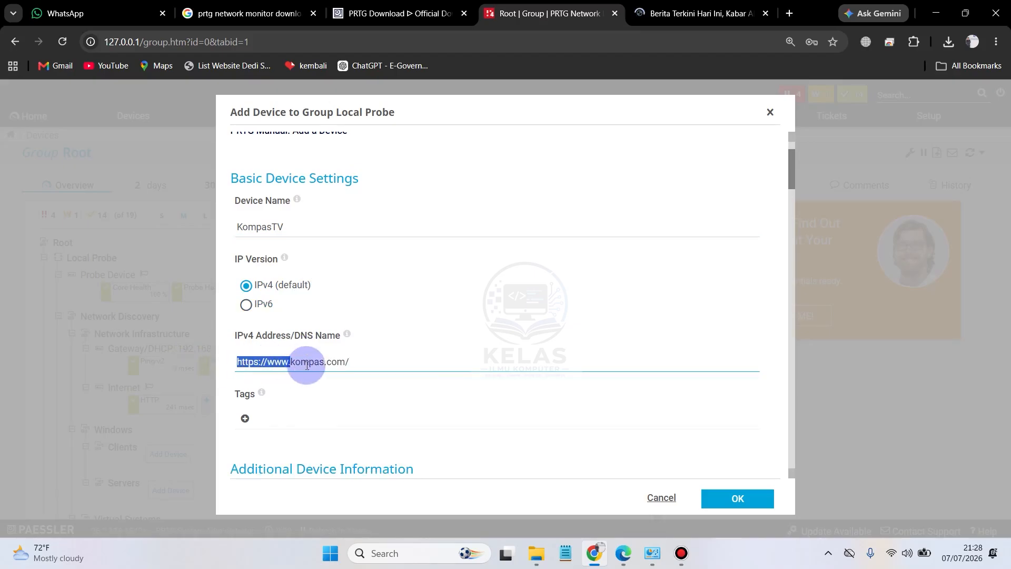
key(BackSpace)
click(336, 357)
key(BackSpace)
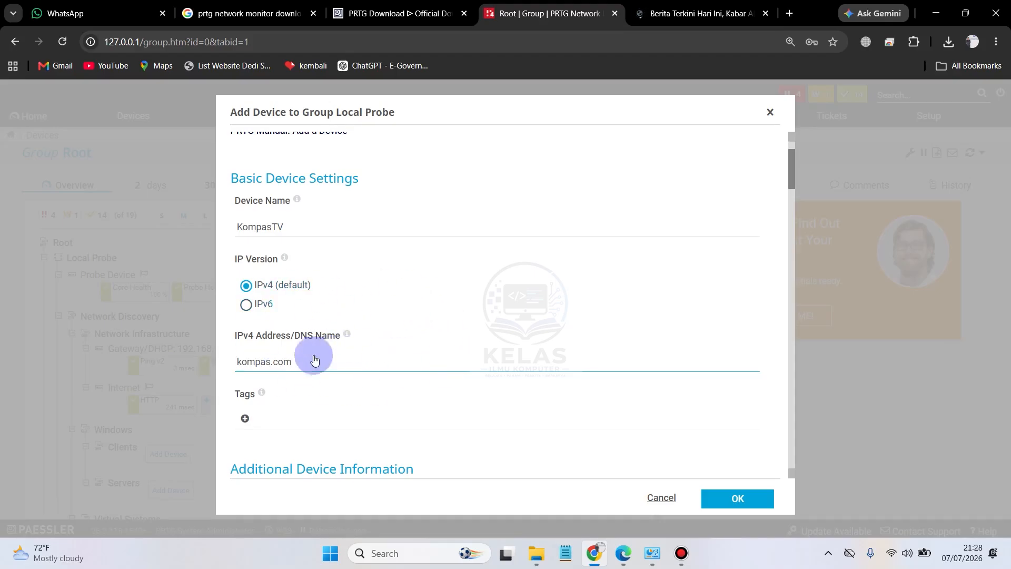
Step: Review the KompasTV device settings, confirm adding the device, and look for it in the device tree
scroll(647, 345, up, 1)
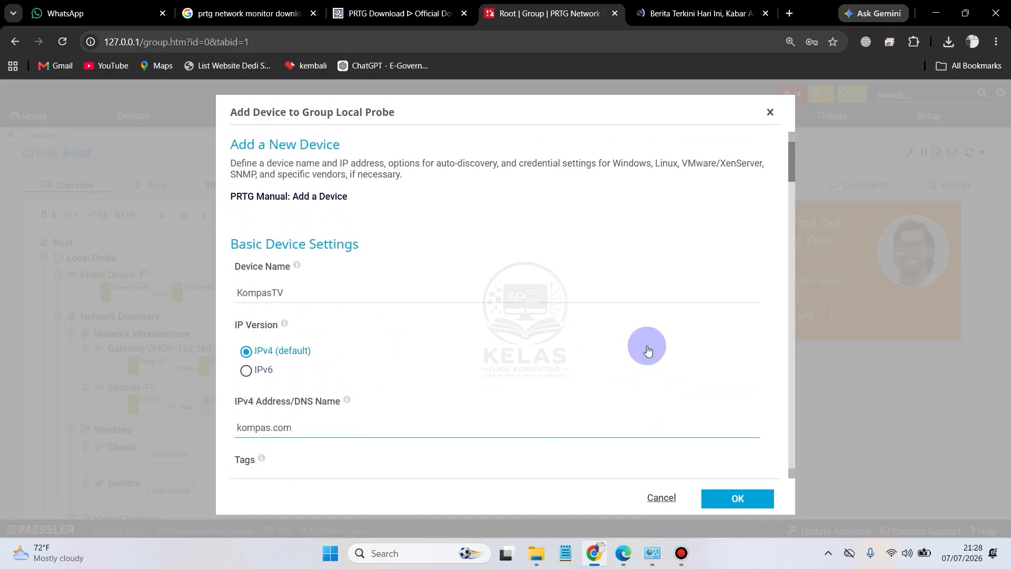
scroll(647, 345, down, 2)
scroll(541, 374, up, 2)
scroll(737, 495, down, 1)
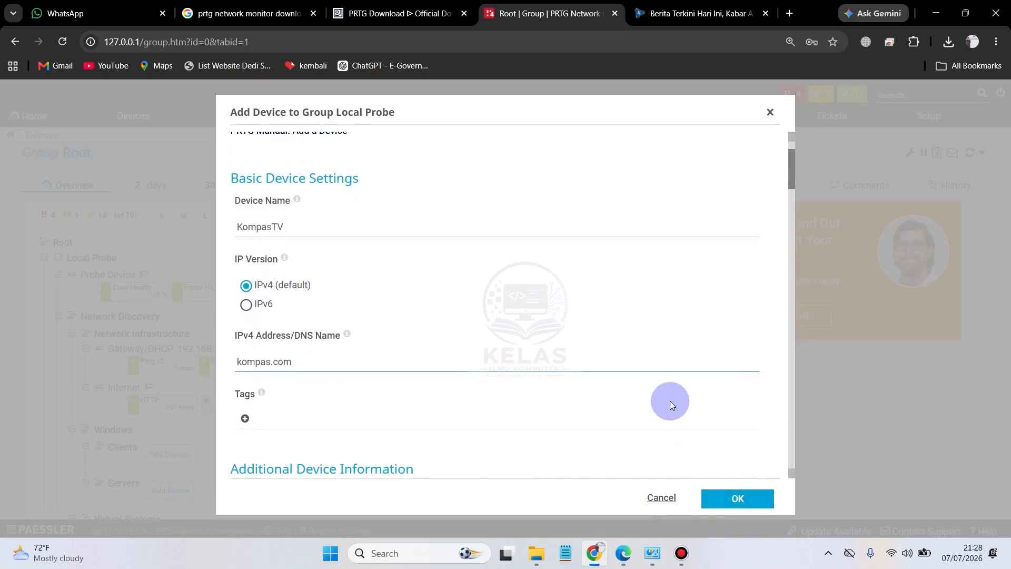
scroll(671, 404, up, 1)
click(740, 505)
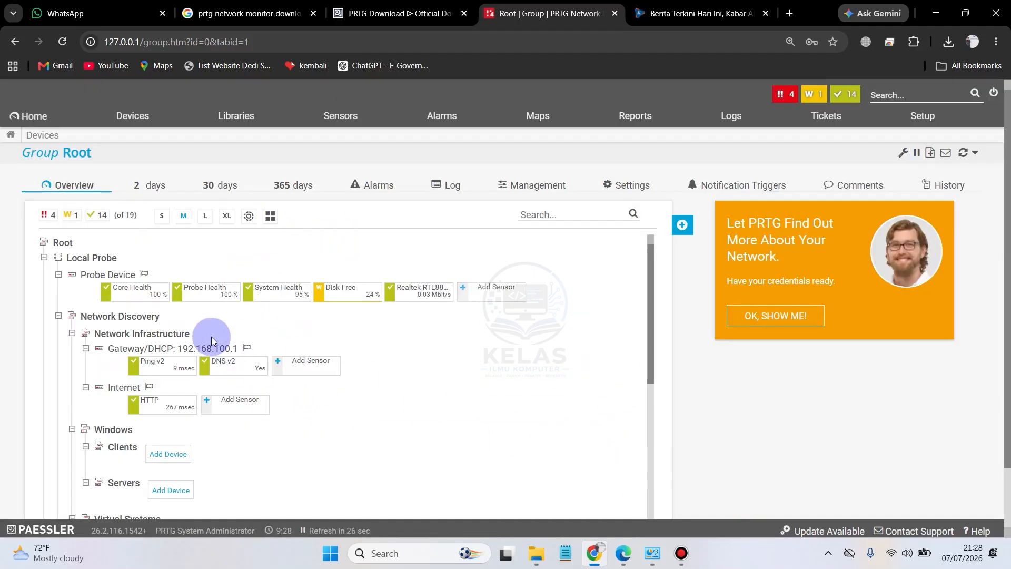
scroll(477, 369, down, 5)
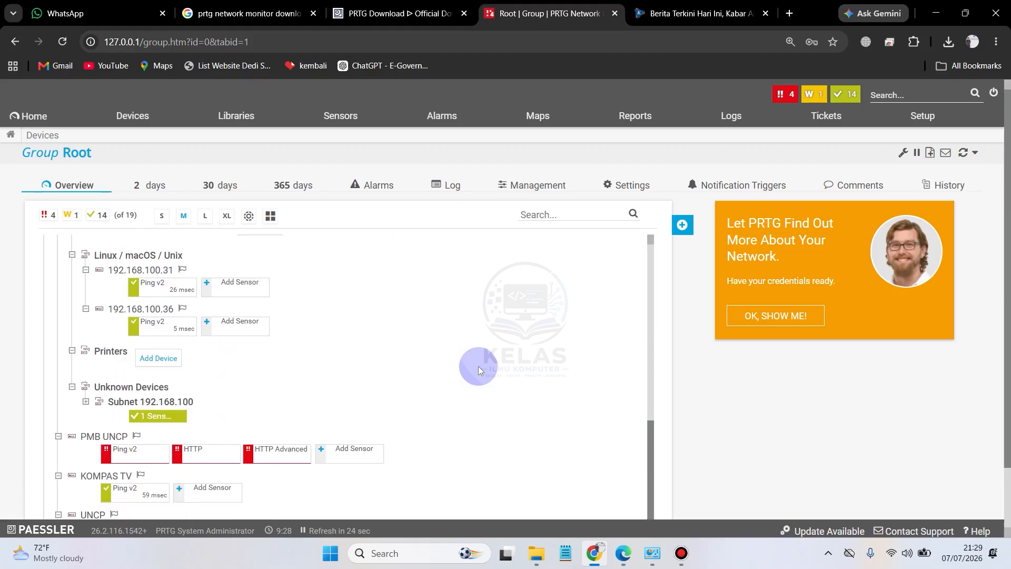
Step: Find the new KompasTV device under the Local Probe in the device tree and open its overview
scroll(725, 368, down, 1)
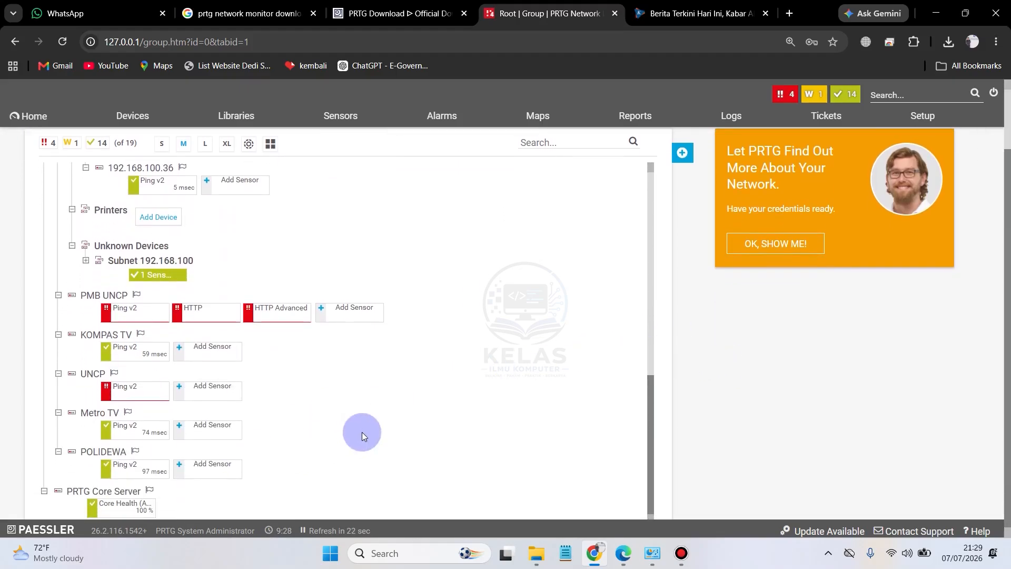
scroll(569, 370, down, 1)
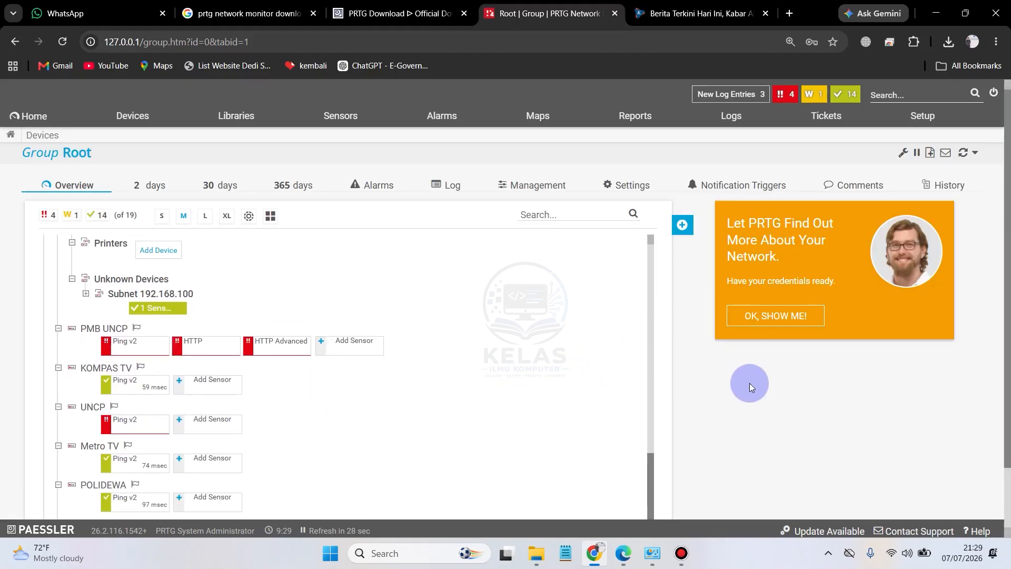
scroll(750, 383, down, 1)
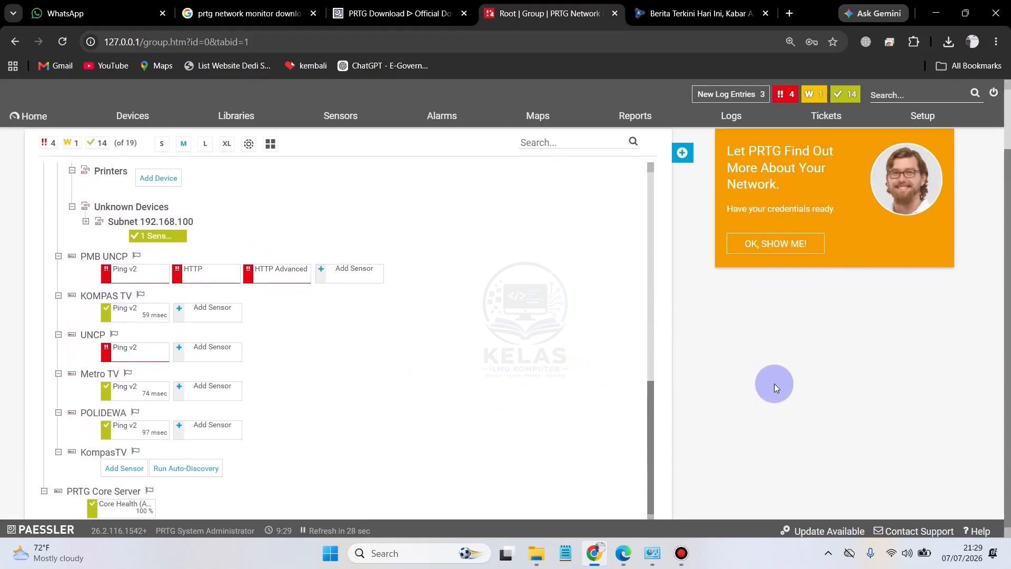
click(102, 454)
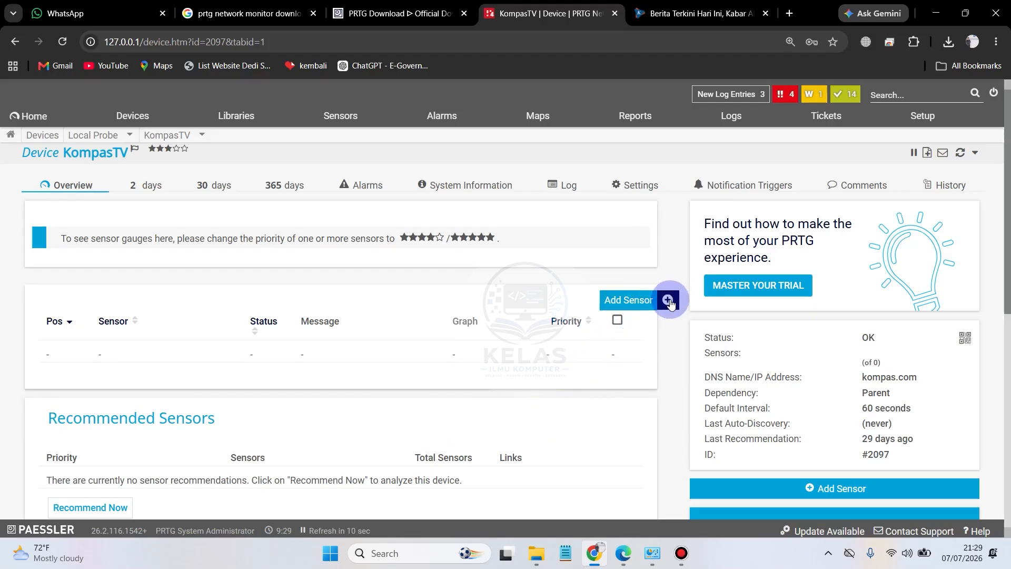
Step: Start adding a sensor to KompasTV, filter the sensor types by Network Infrastructure, and search for ping
click(640, 304)
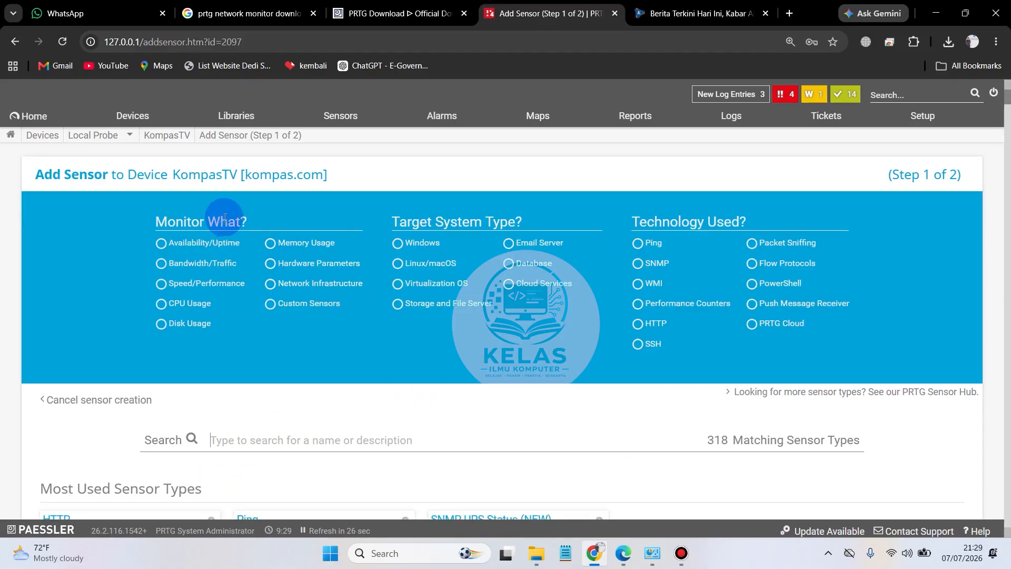
click(271, 284)
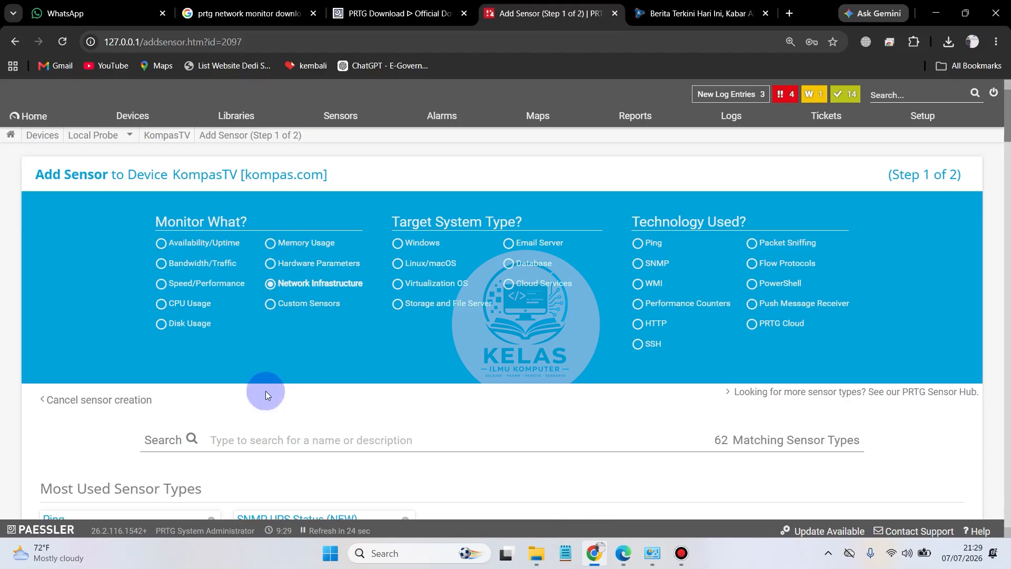
scroll(332, 429, down, 1)
click(330, 370)
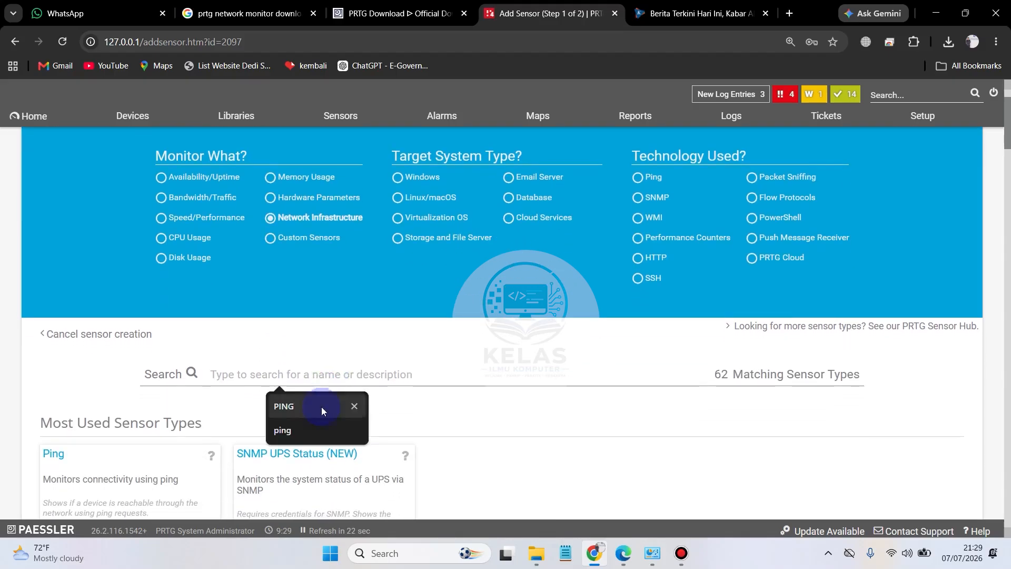
click(298, 439)
click(299, 441)
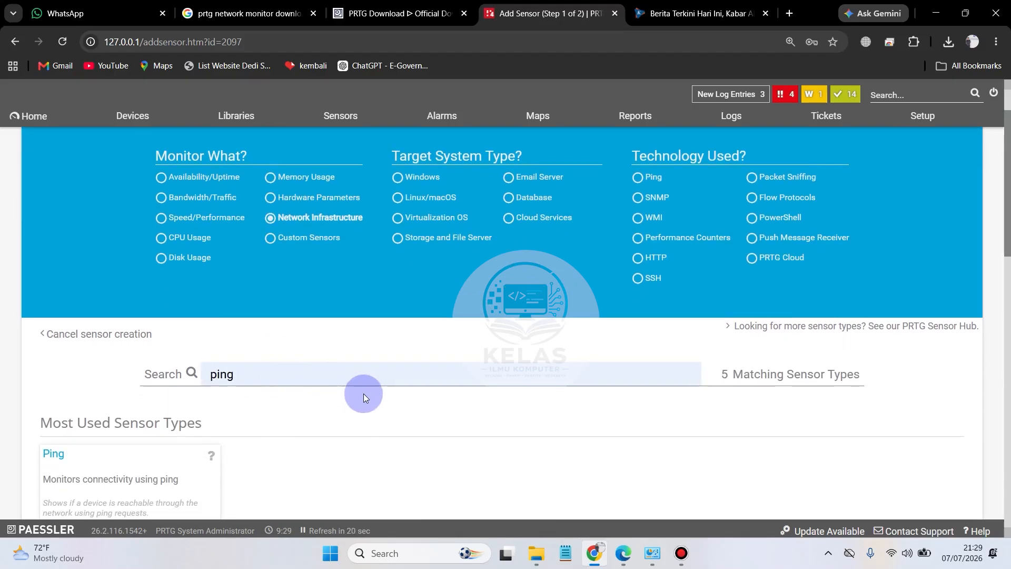
Step: Choose the Ping v2 sensor type and create the sensor on KompasTV with its default settings
scroll(365, 394, down, 2)
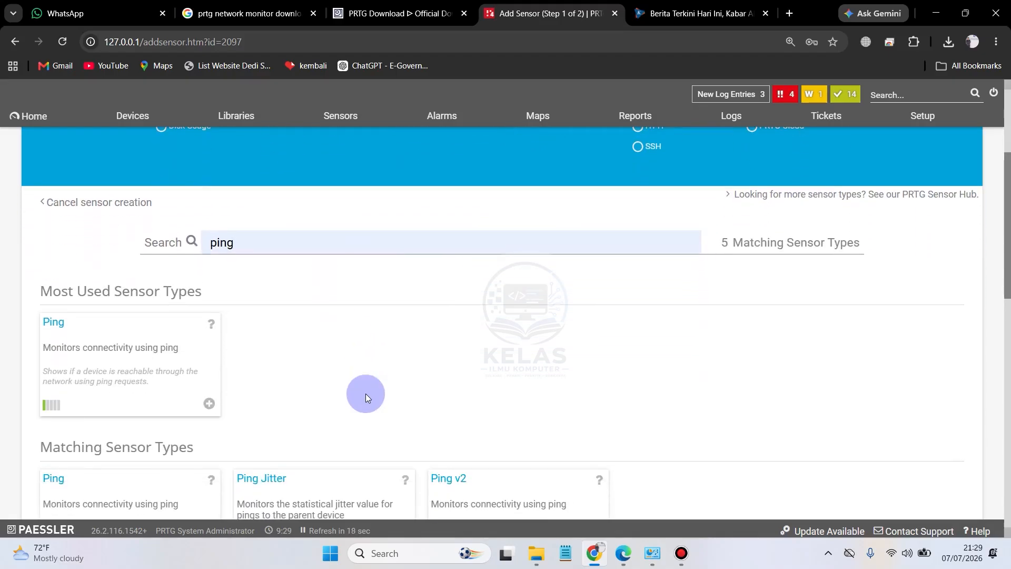
scroll(365, 393, down, 2)
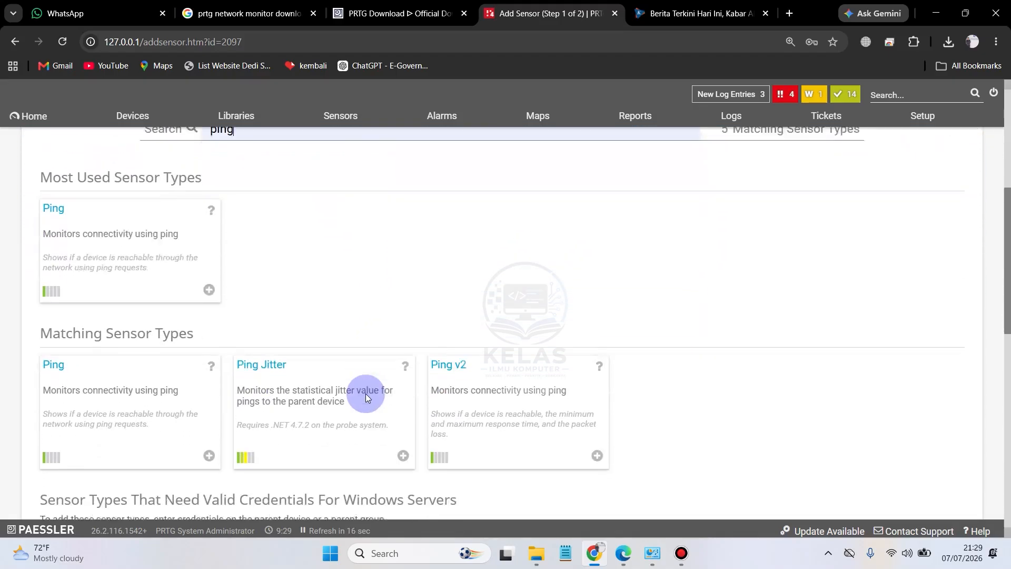
click(473, 378)
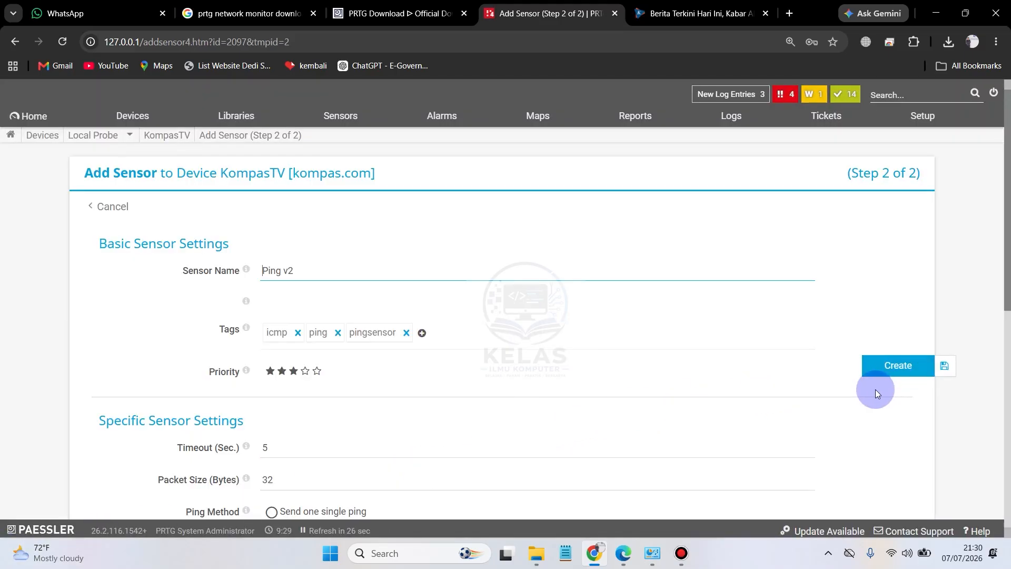
click(898, 371)
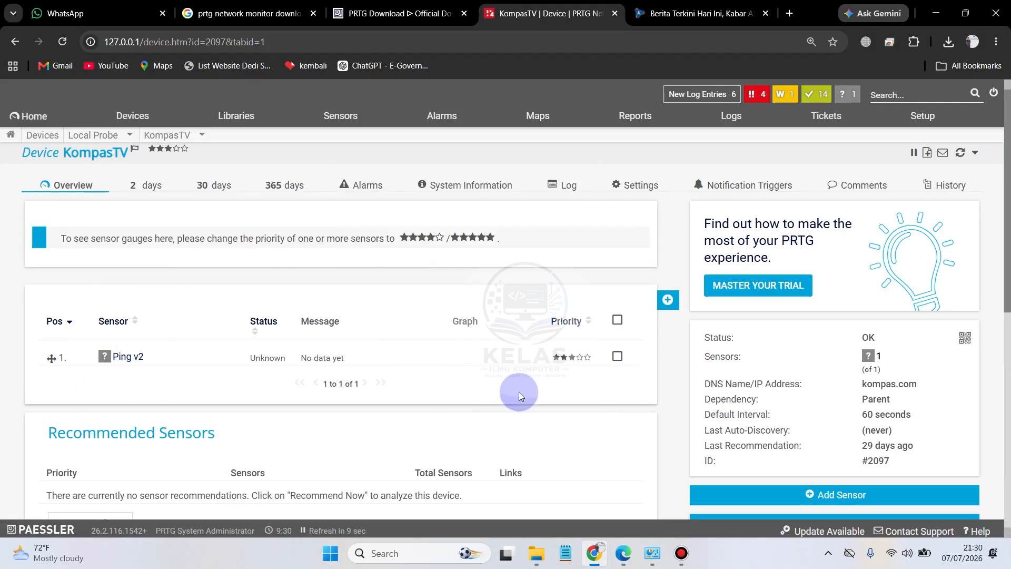
scroll(526, 399, down, 3)
scroll(526, 399, up, 2)
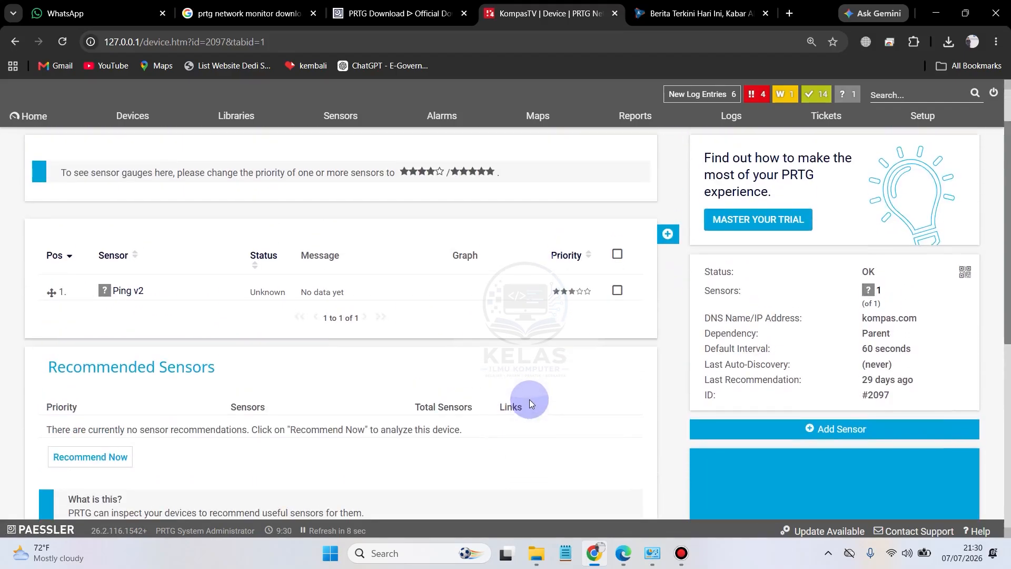
click(682, 553)
click(630, 133)
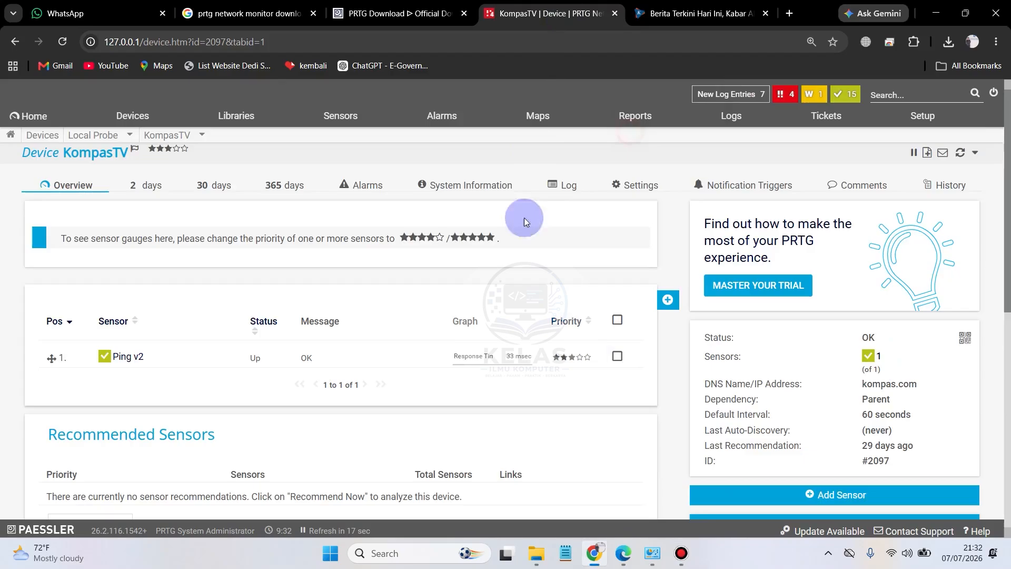
click(685, 560)
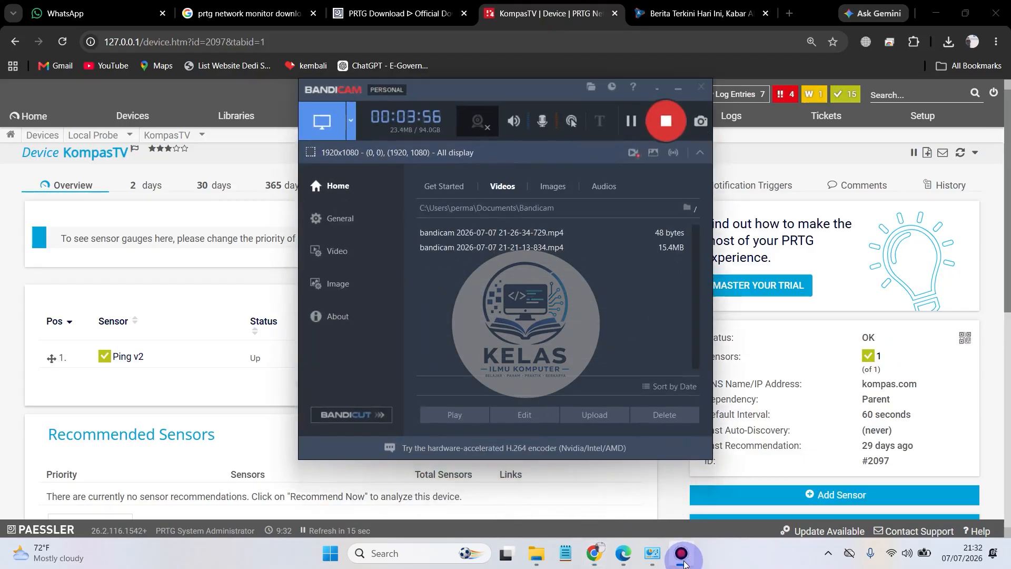
click(685, 561)
click(240, 365)
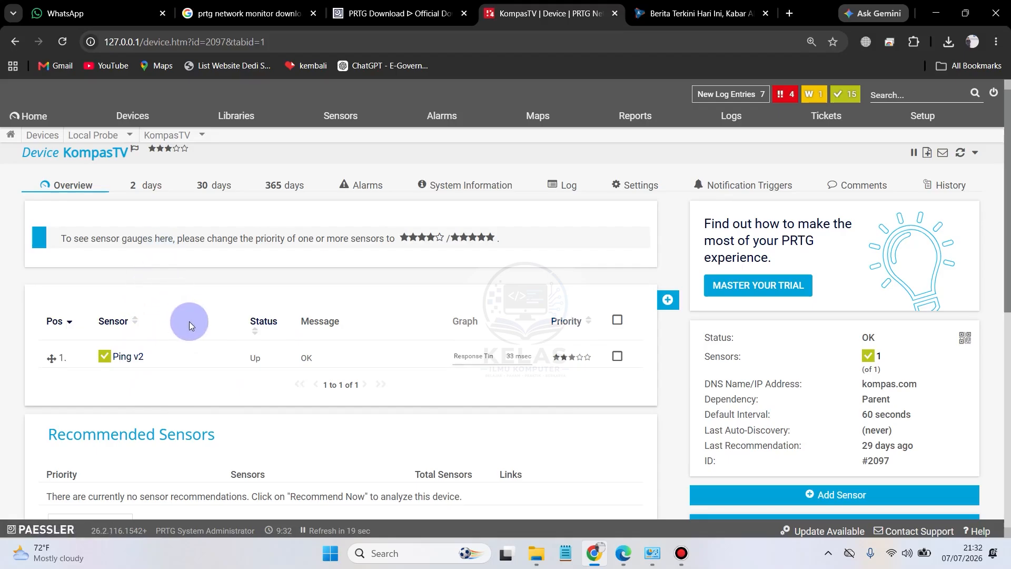
Step: Open the KompasTV Ping v2 sensor and review its response time gauges and channel table
click(129, 356)
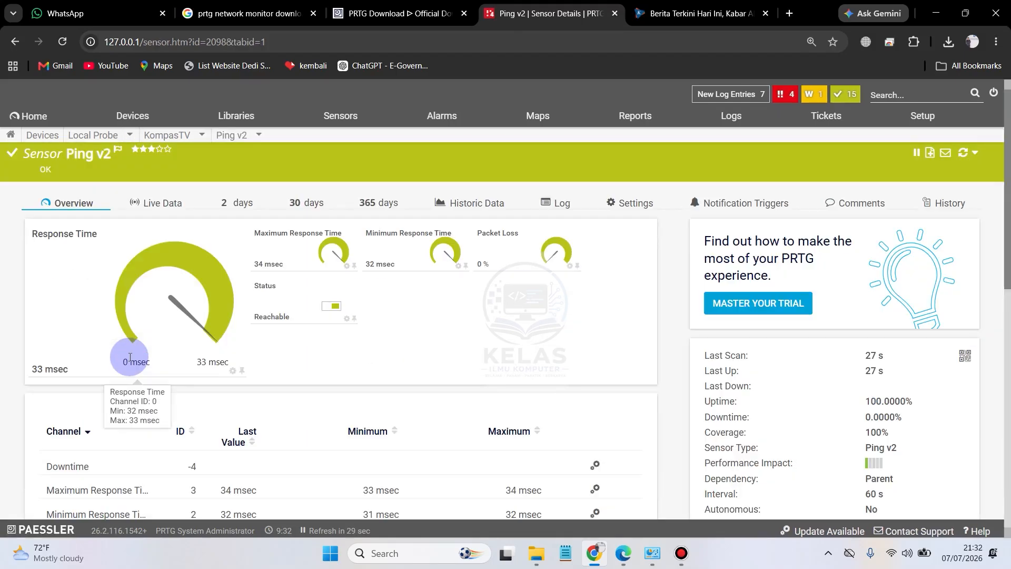
scroll(446, 352, down, 2)
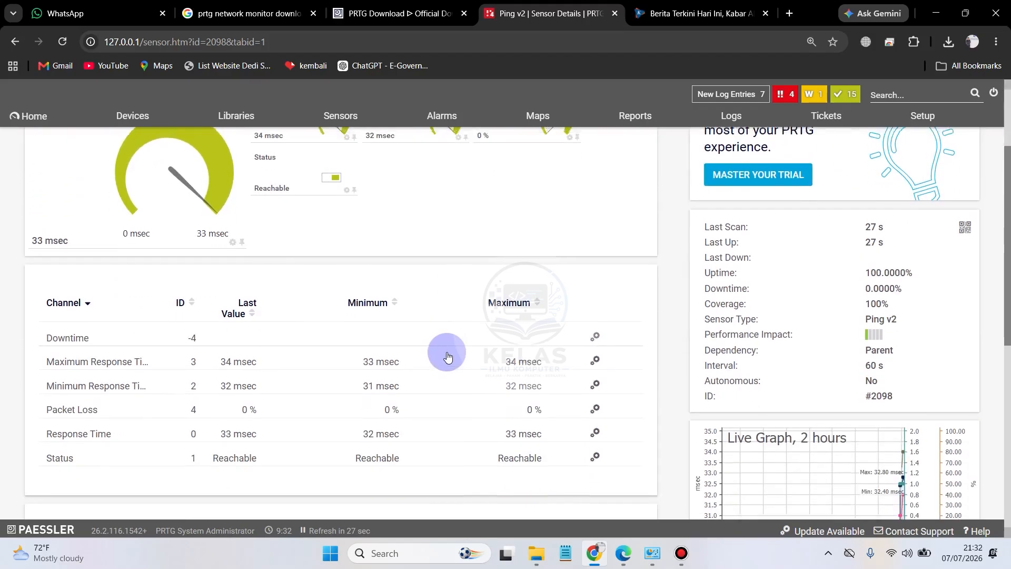
scroll(447, 352, up, 2)
Step: Show the Ping v2 sensor's live data and examine its graph with the page zoom set to 100%
click(167, 208)
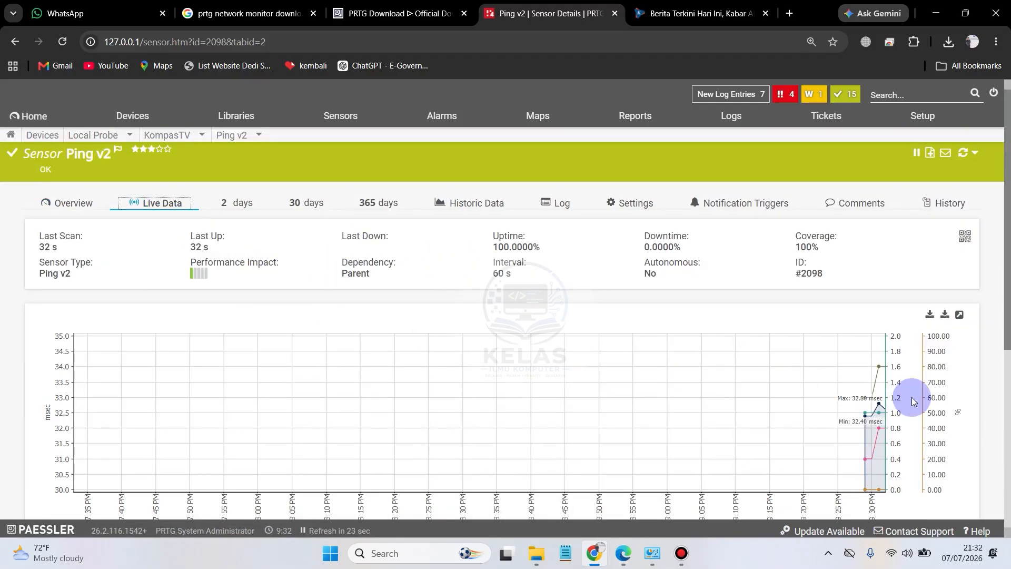
scroll(163, 413, down, 1)
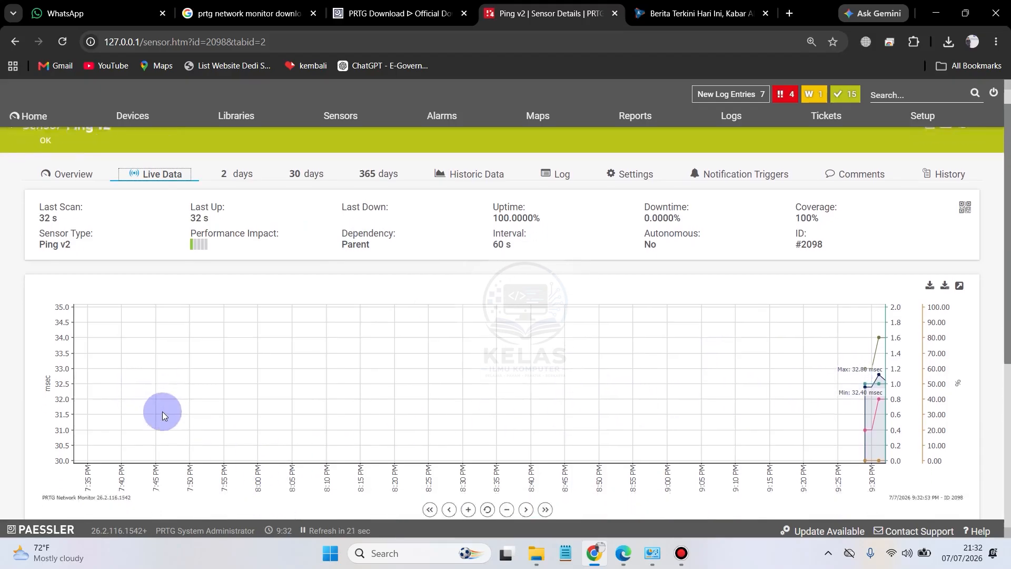
scroll(146, 386, up, 1)
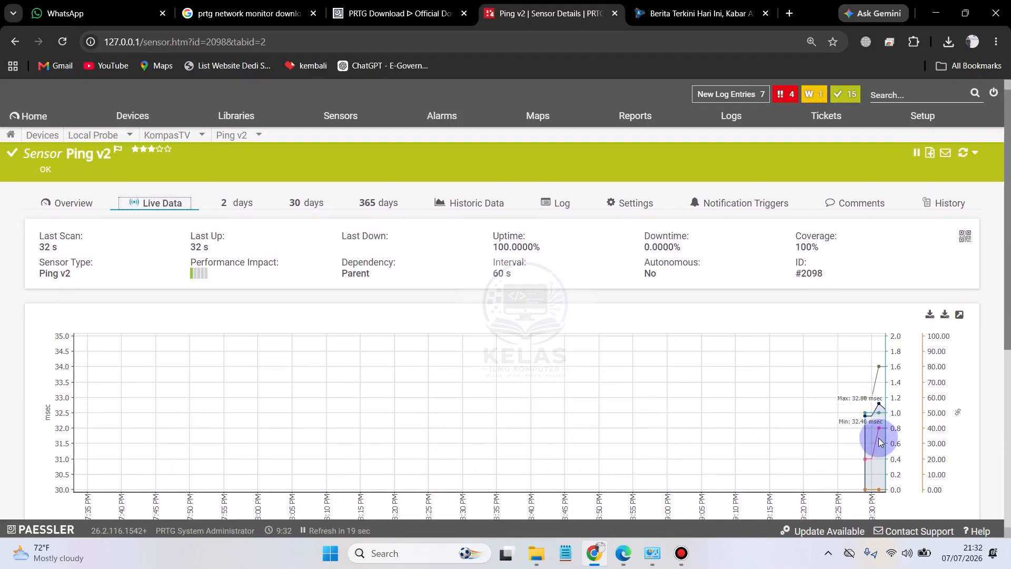
scroll(980, 411, down, 1)
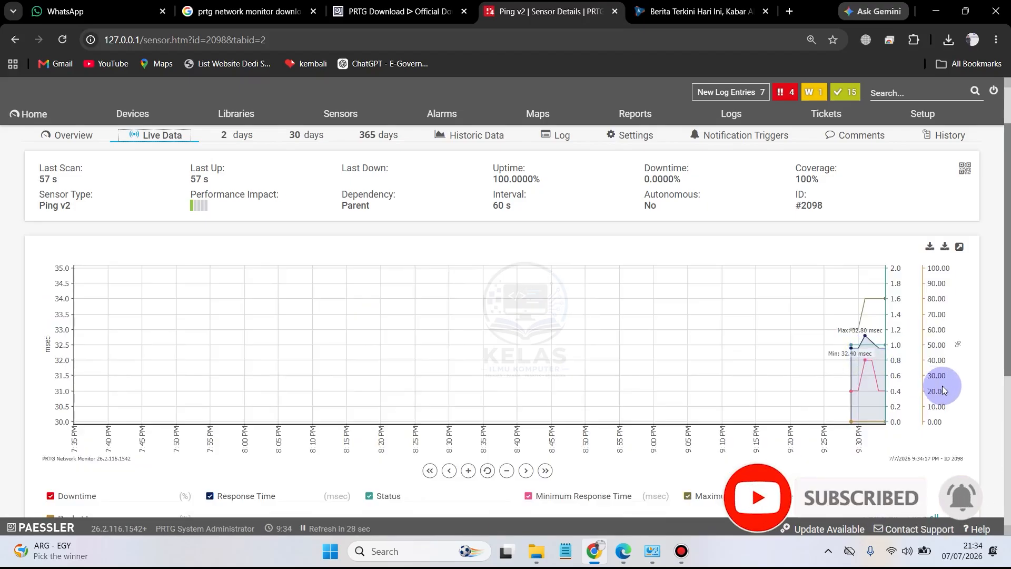
key(ctrl+plus)
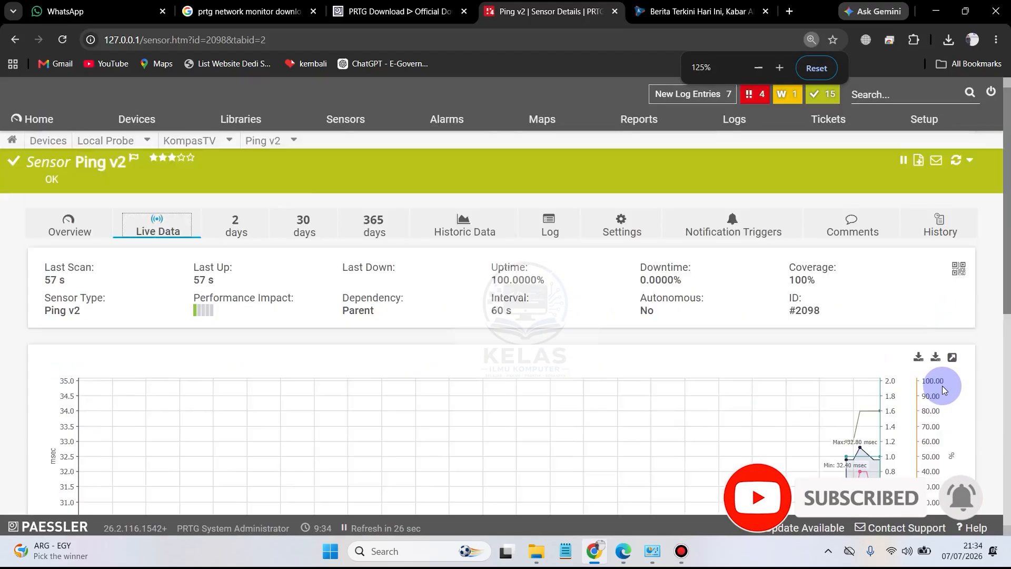
key(ctrl+minus)
key(ctrl+minus)
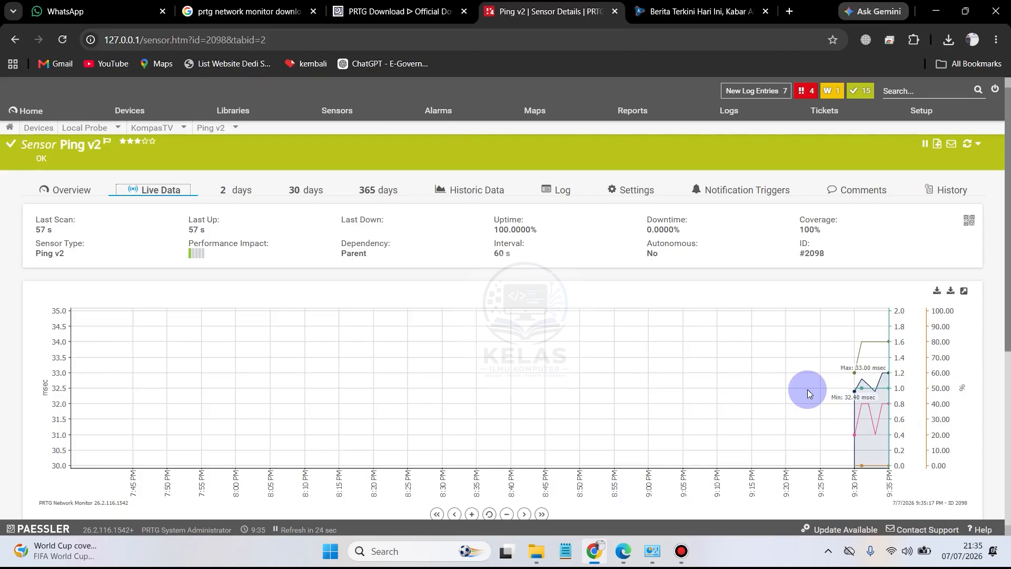
Step: Examine the graph's channel legend and the averages row of the live data table below it
scroll(808, 390, down, 1)
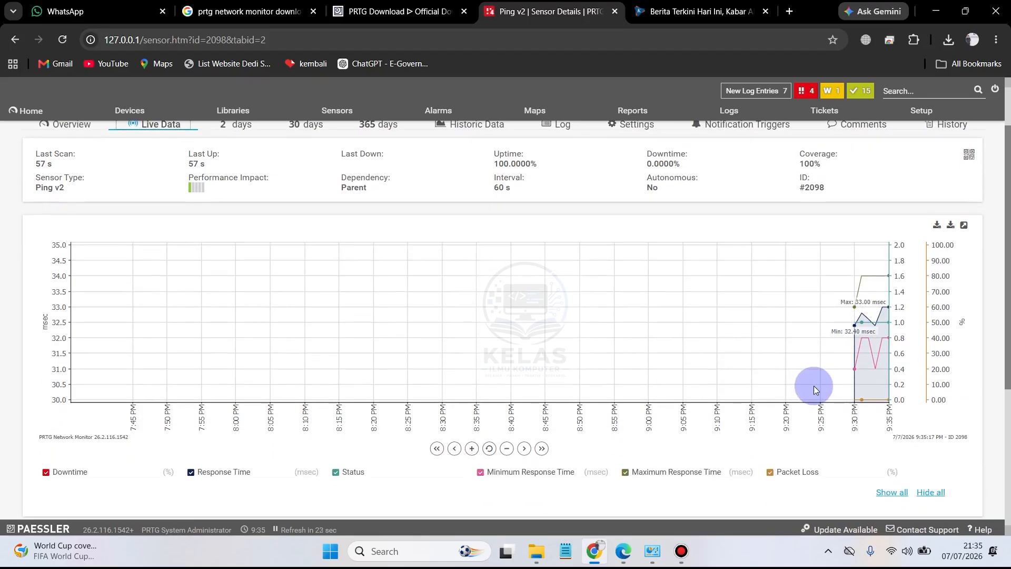
scroll(813, 387, down, 3)
scroll(814, 387, down, 1)
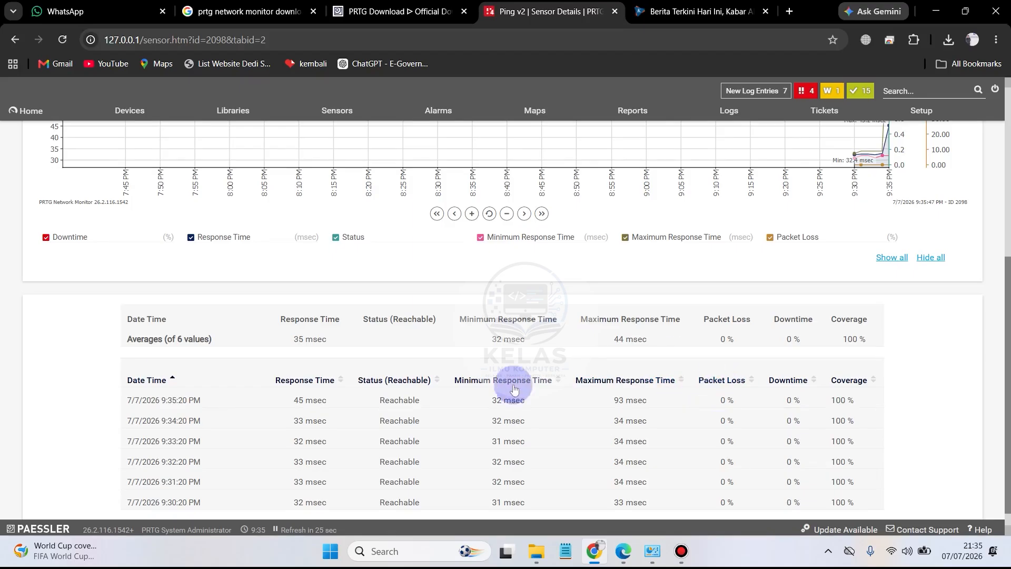
scroll(589, 433, down, 1)
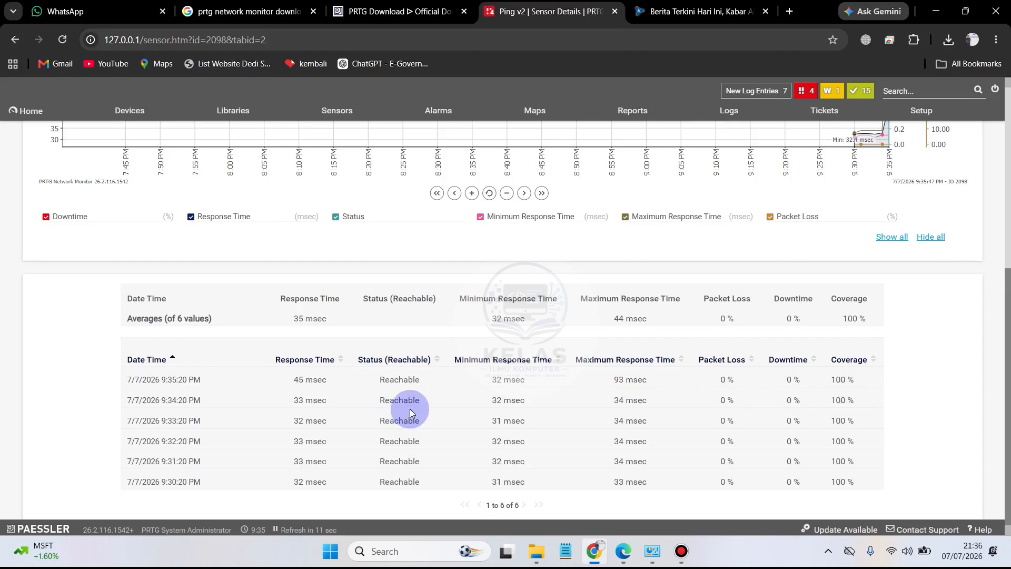
drag(221, 320, 108, 316)
click(216, 318)
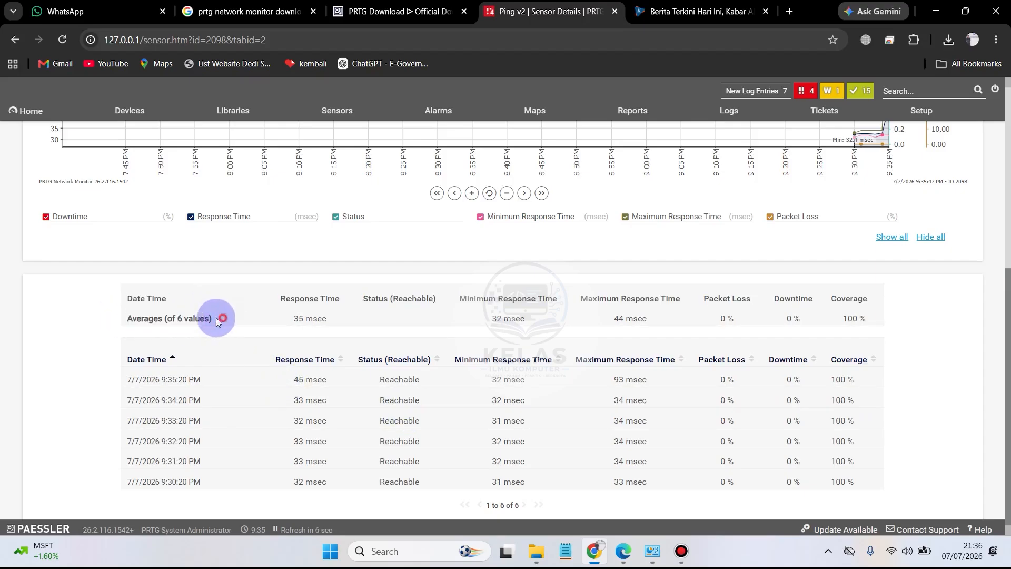
drag(216, 317, 122, 323)
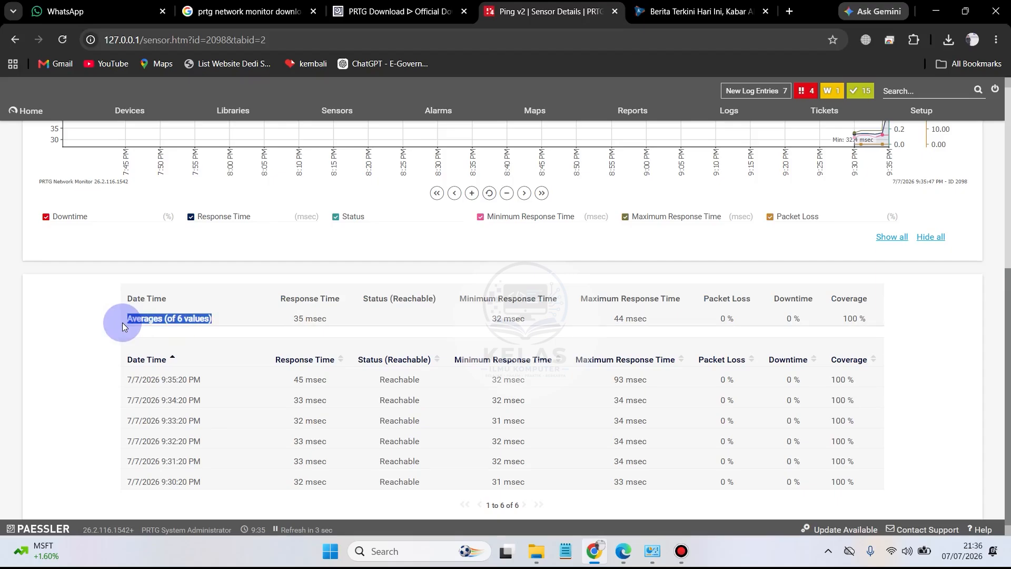
click(238, 321)
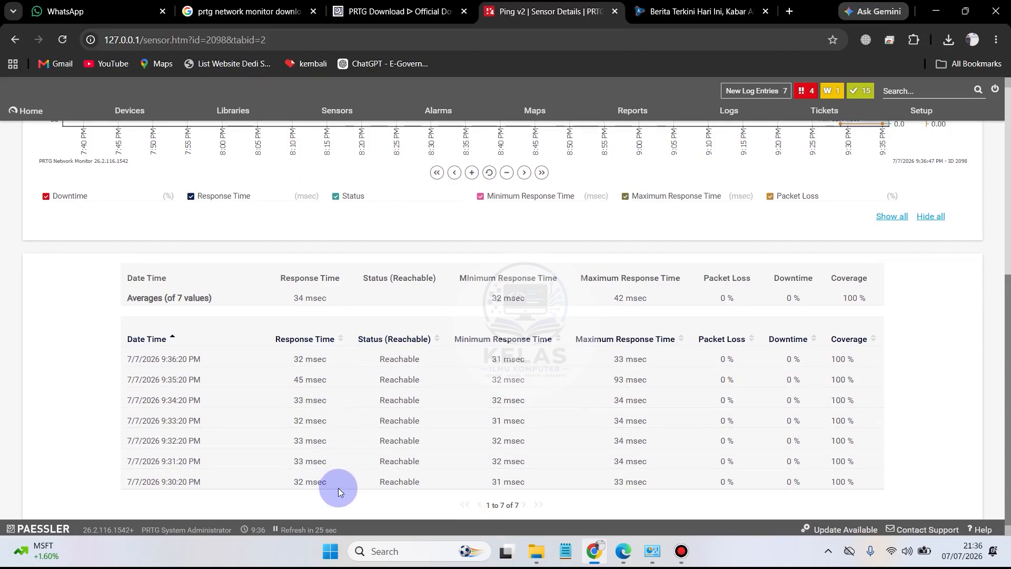
Step: Examine the individual readings in the live data table for response time, reachability status and minimum response time
drag(322, 480, 304, 462)
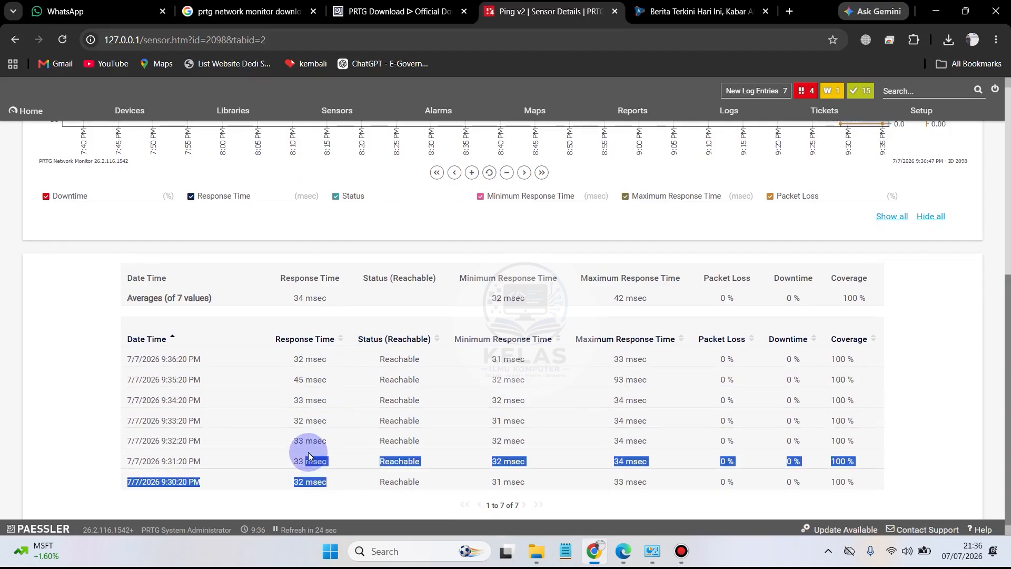
click(309, 376)
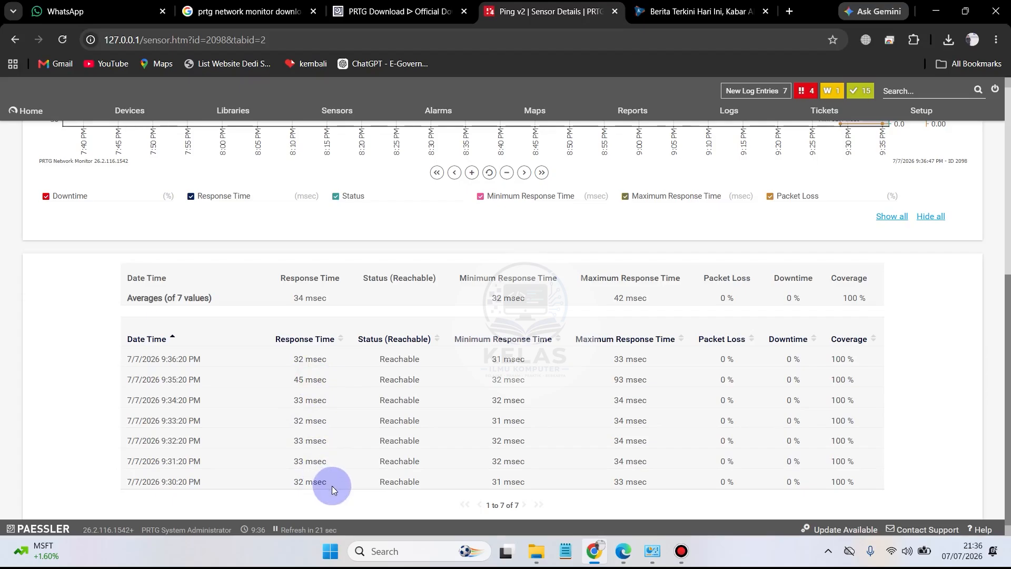
drag(327, 485, 292, 488)
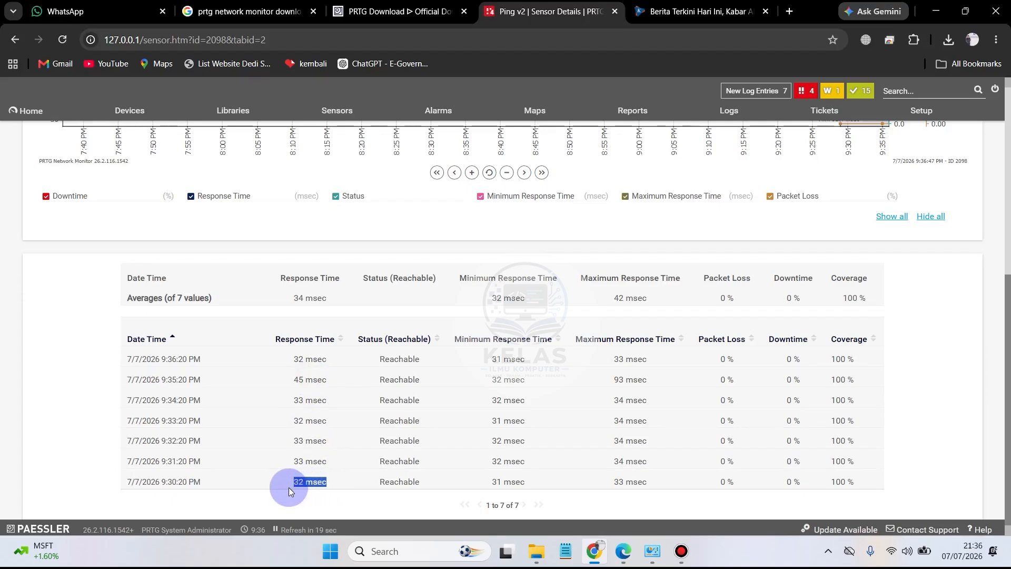
drag(334, 361, 286, 358)
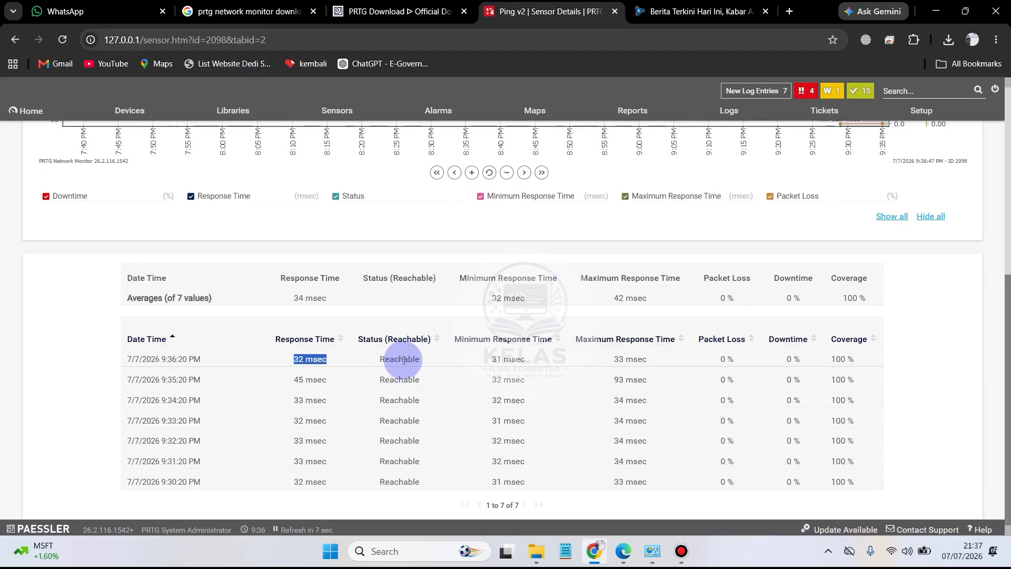
drag(426, 363, 388, 360)
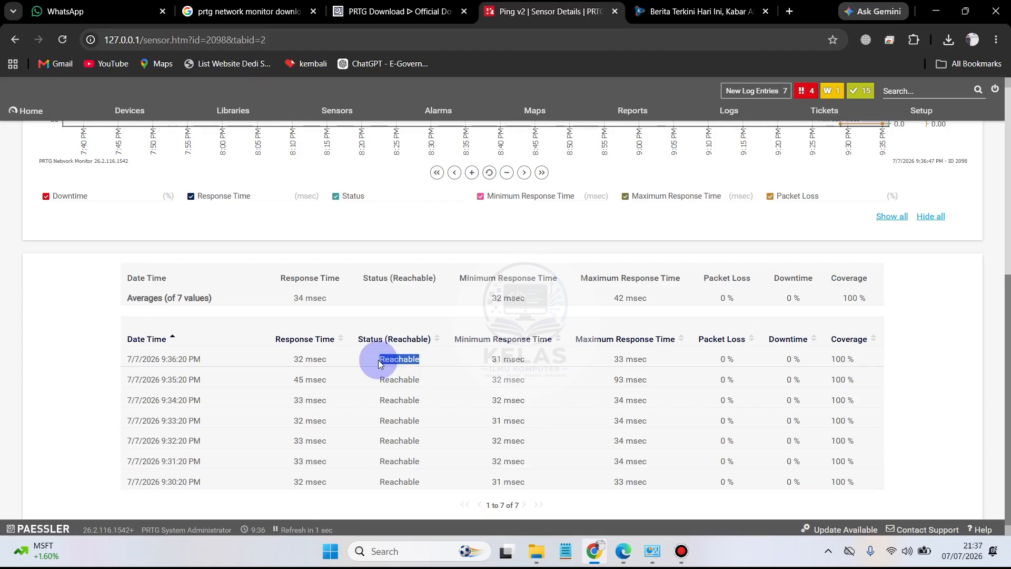
drag(526, 359, 478, 361)
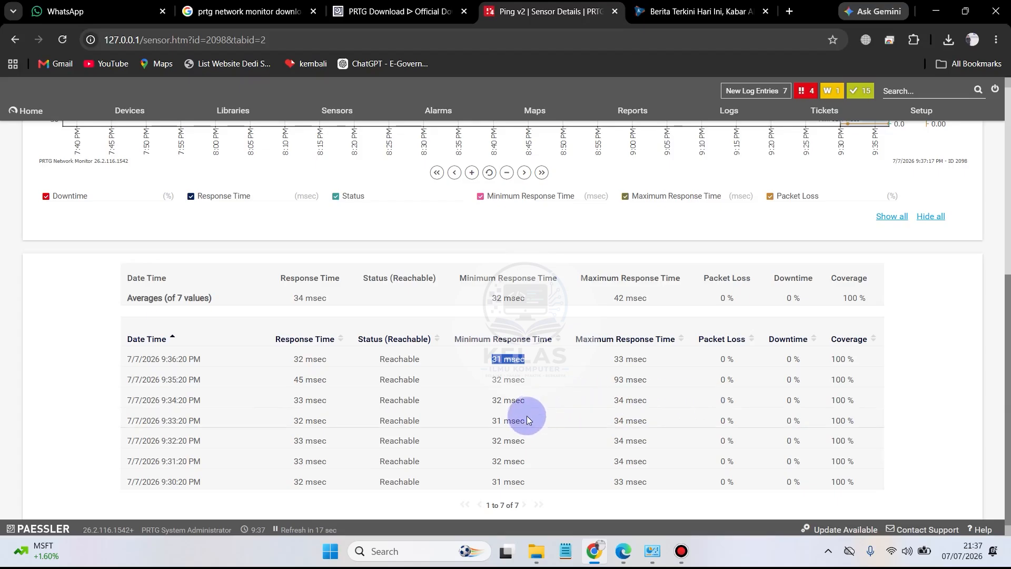
Step: Examine the minimum and maximum response time and downtime readings in the Ping v2 sensor's live data table
drag(545, 421, 485, 426)
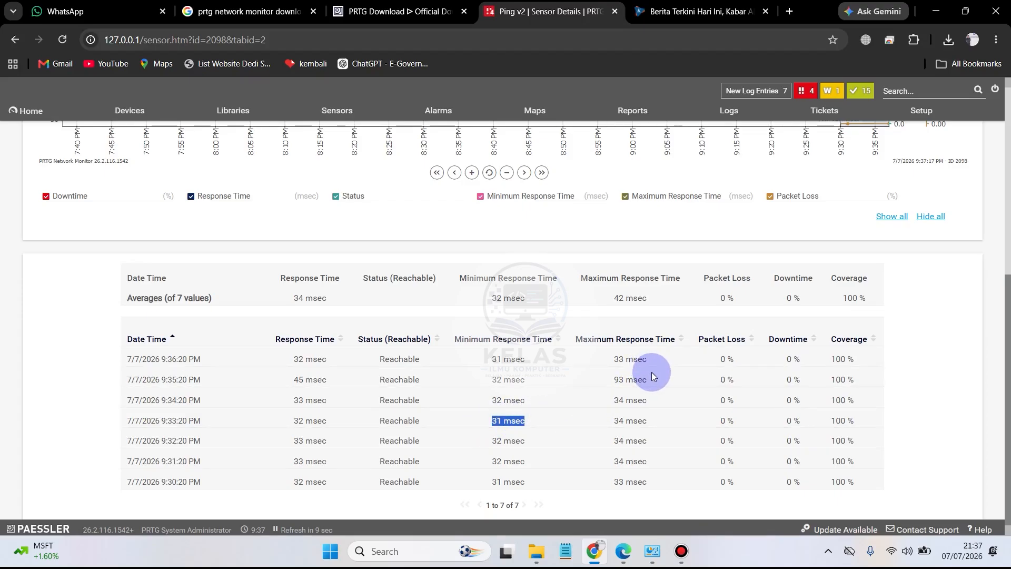
drag(652, 372, 613, 381)
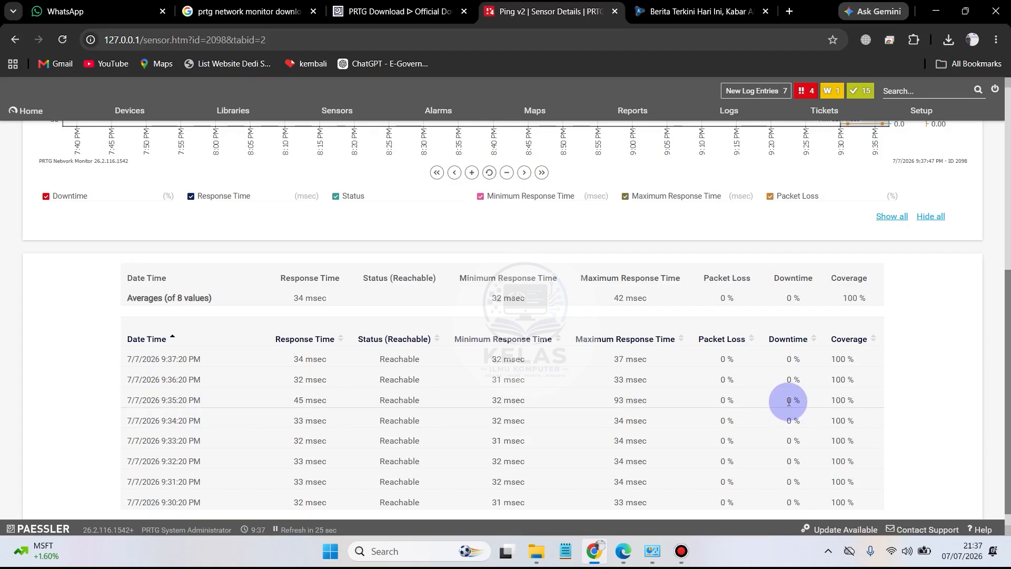
scroll(826, 390, down, 1)
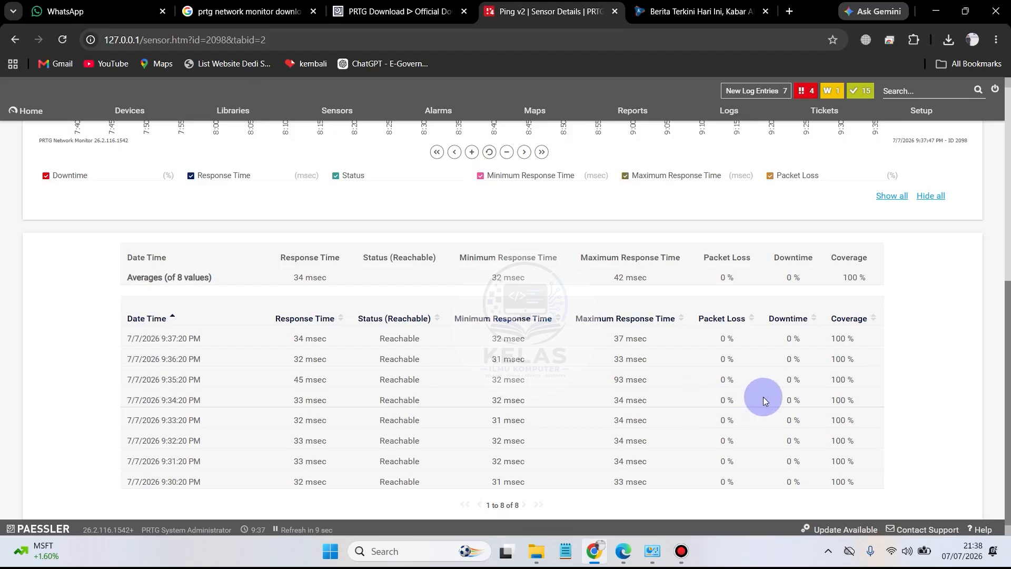
drag(796, 346, 797, 370)
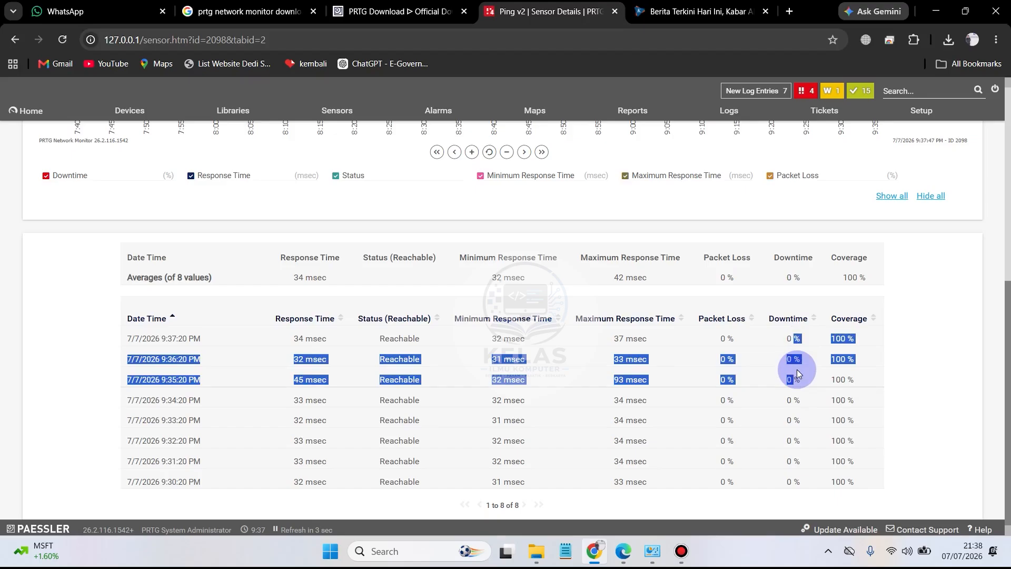
click(795, 398)
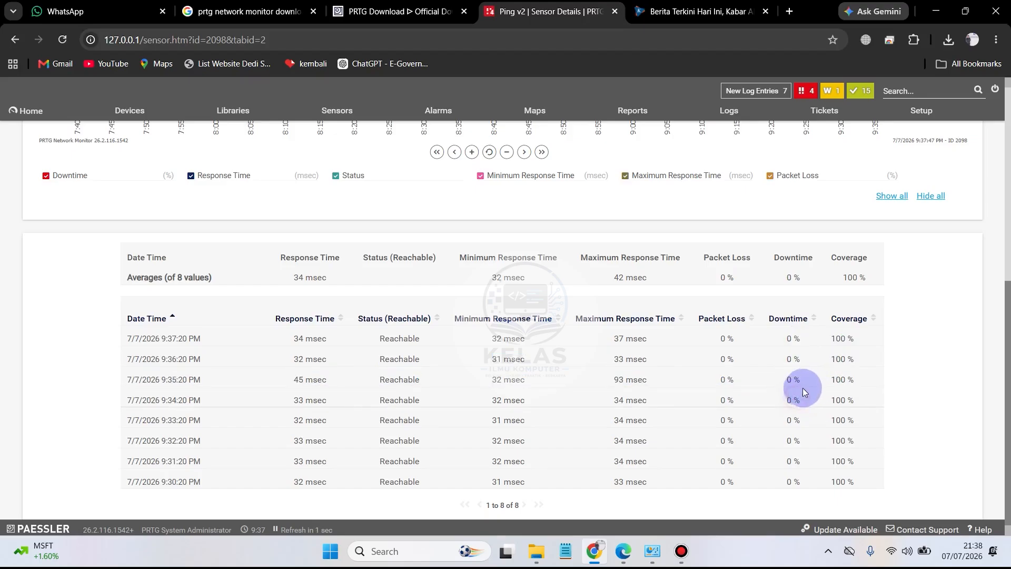
drag(813, 381, 790, 380)
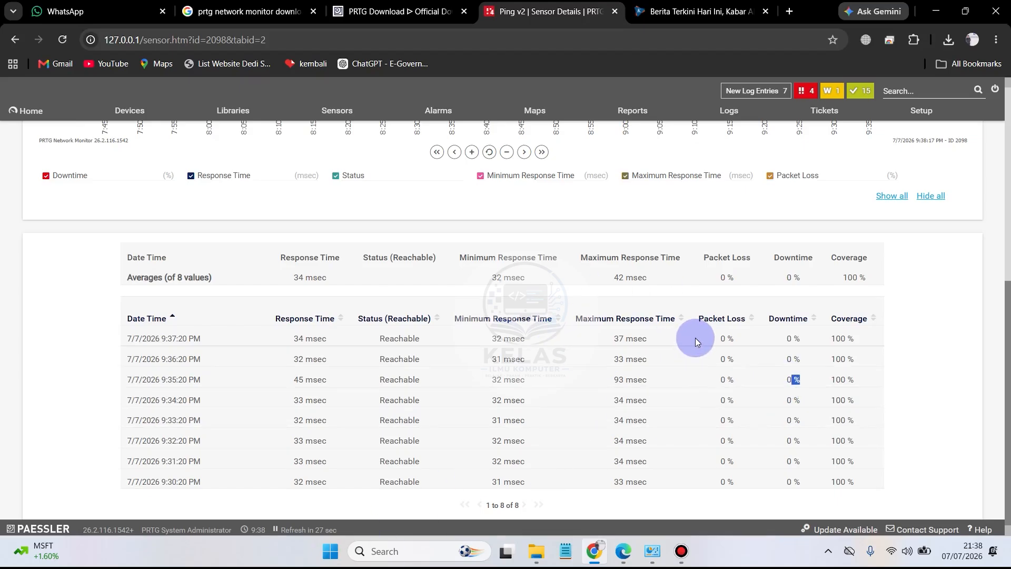
Step: Review the Ping v2 sensor's historic data report settings, log, and 30-day and 2-day views, ending on its overview
scroll(700, 401, up, 7)
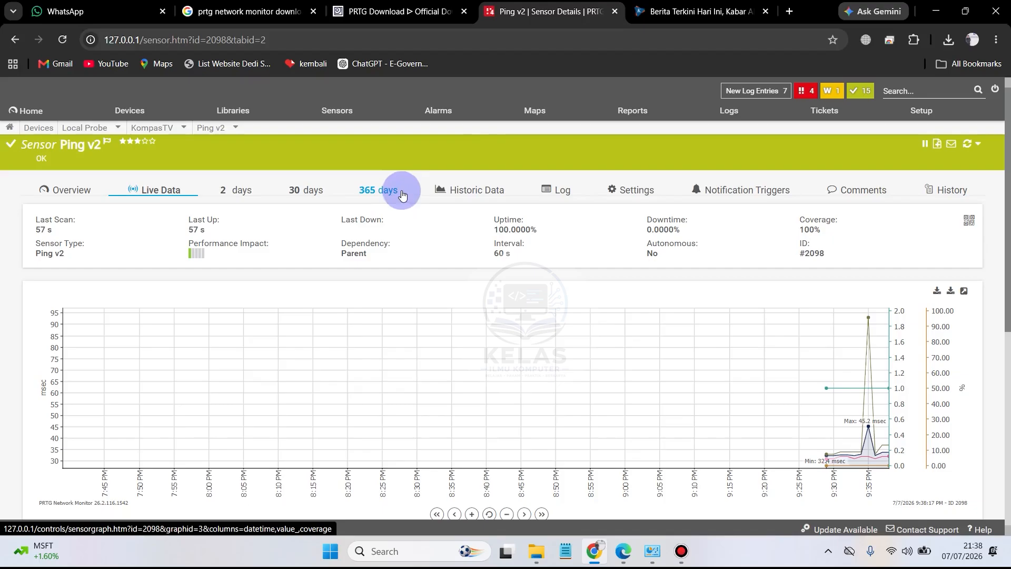
click(444, 194)
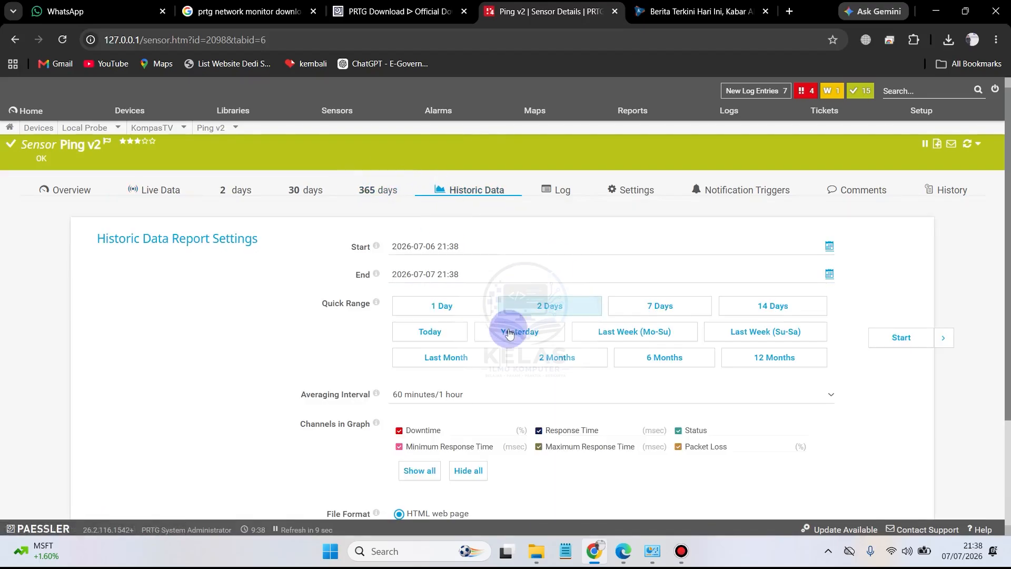
scroll(554, 391, down, 3)
scroll(555, 390, up, 3)
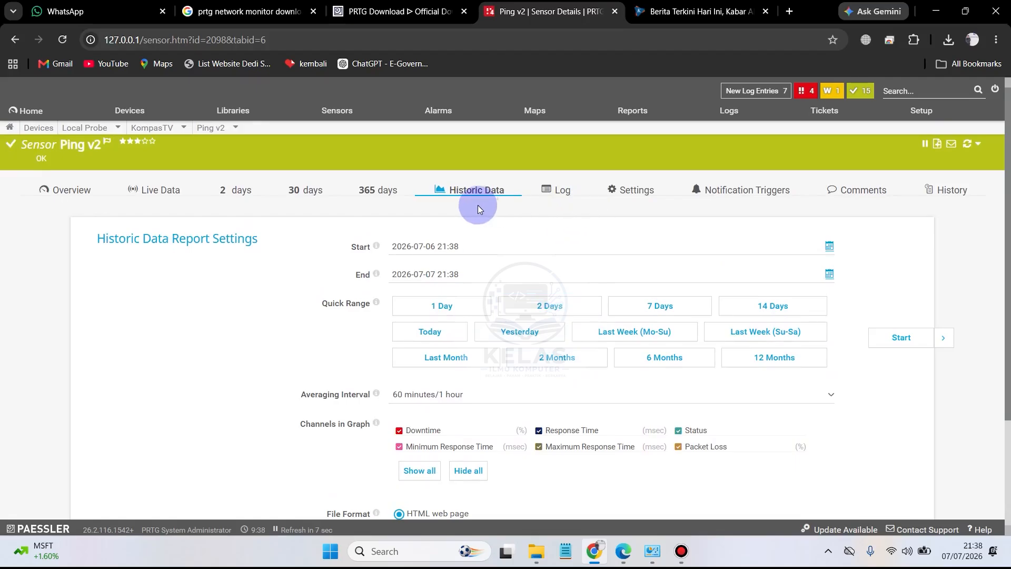
click(555, 191)
click(308, 195)
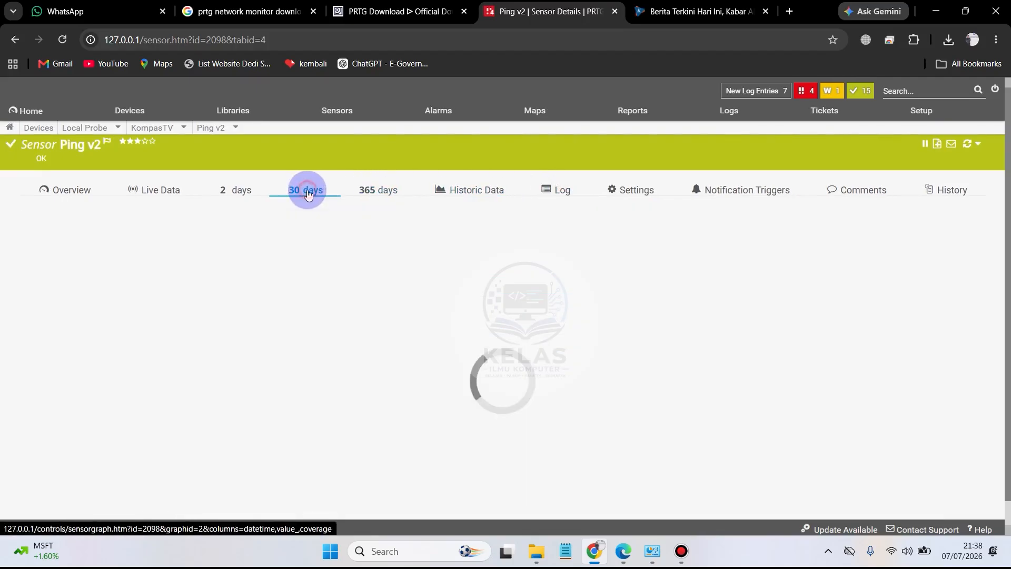
click(242, 191)
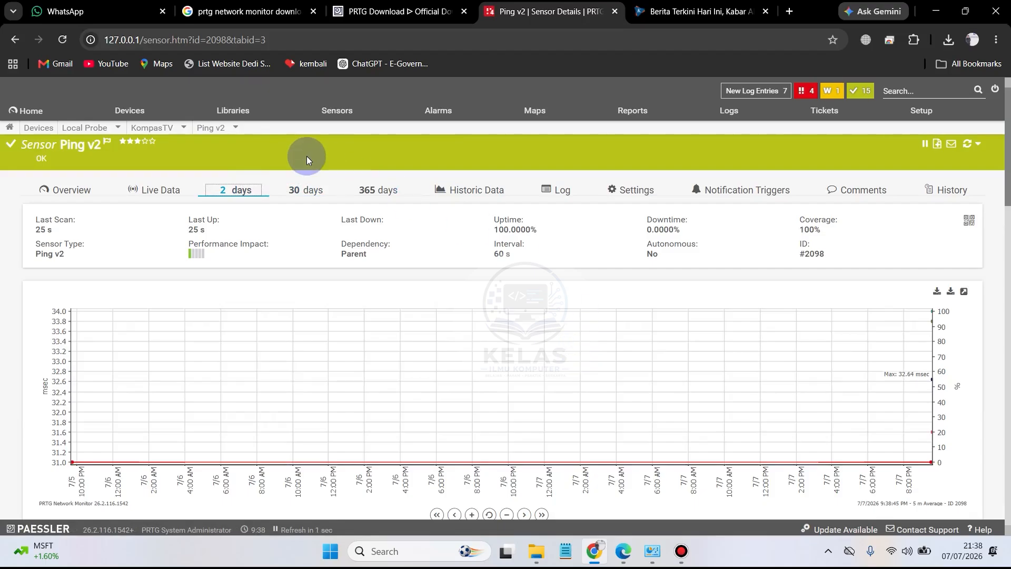
click(77, 192)
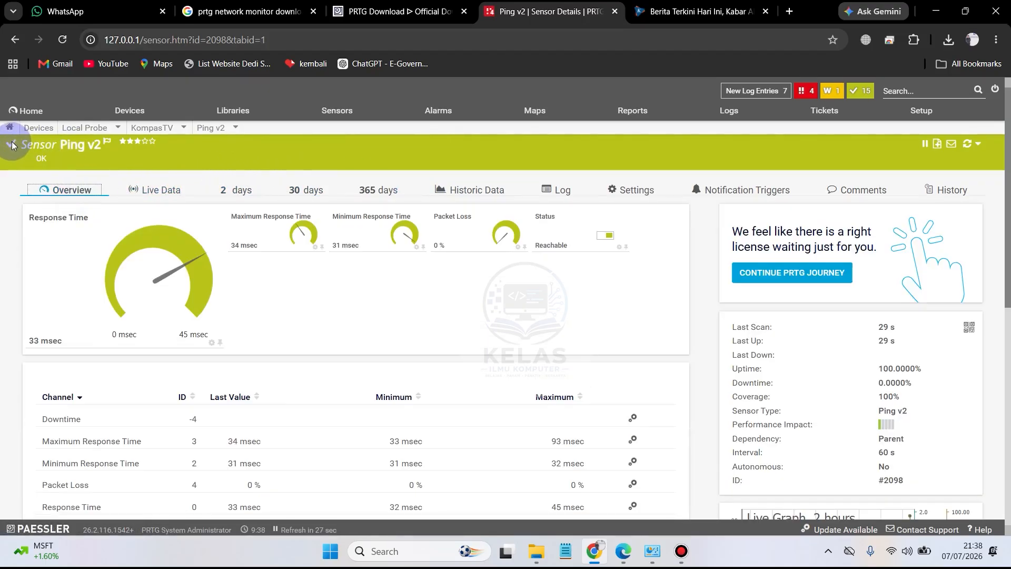
Step: Show all devices and open the KompasTV device from the device tree
click(141, 114)
scroll(543, 367, down, 10)
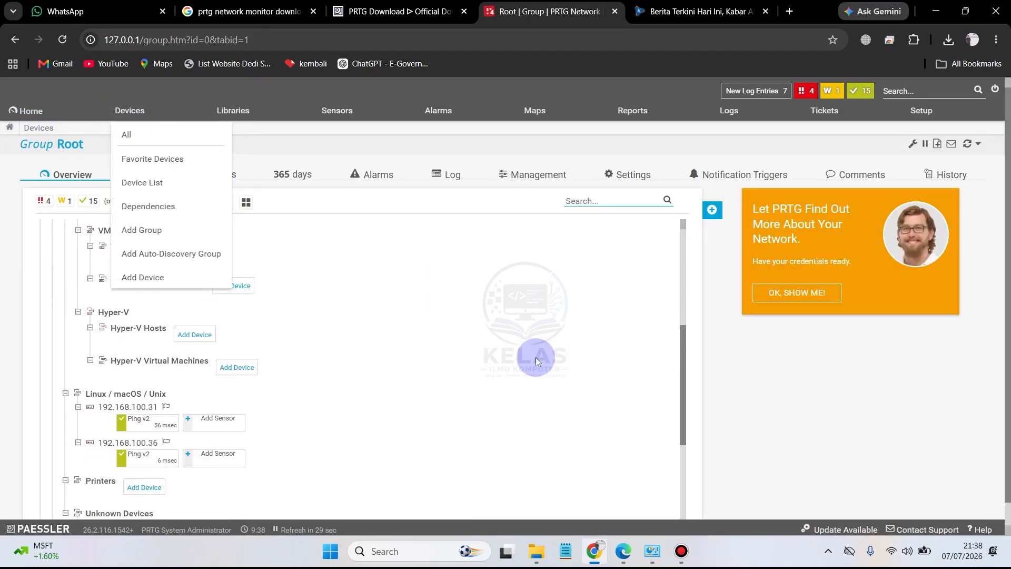
scroll(426, 246, up, 6)
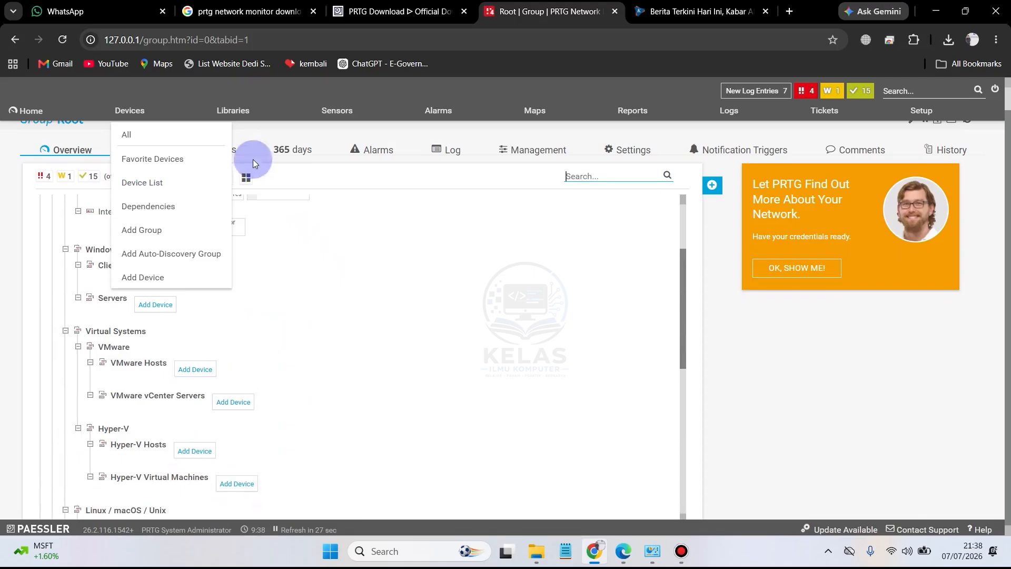
scroll(368, 363, down, 6)
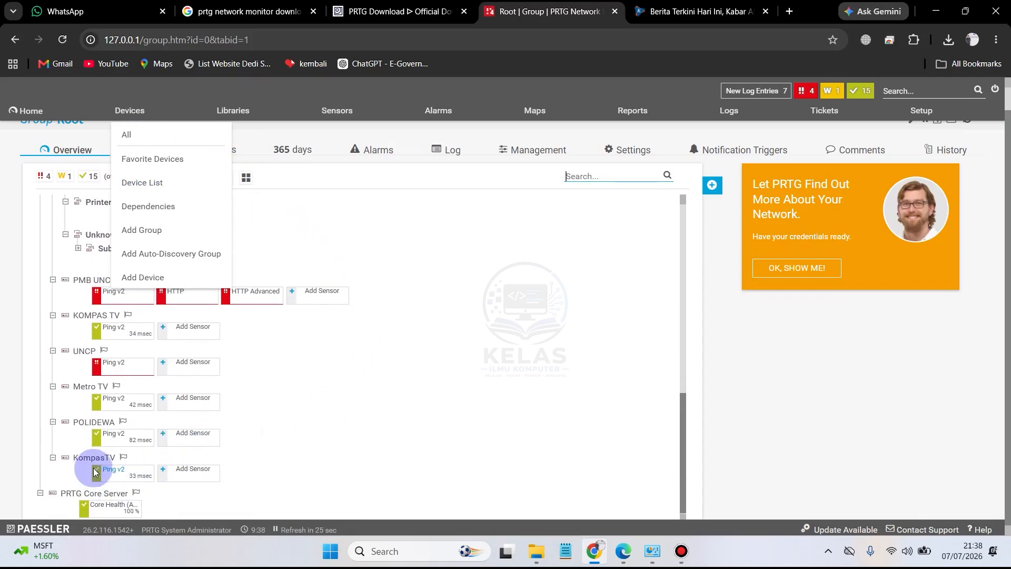
click(95, 457)
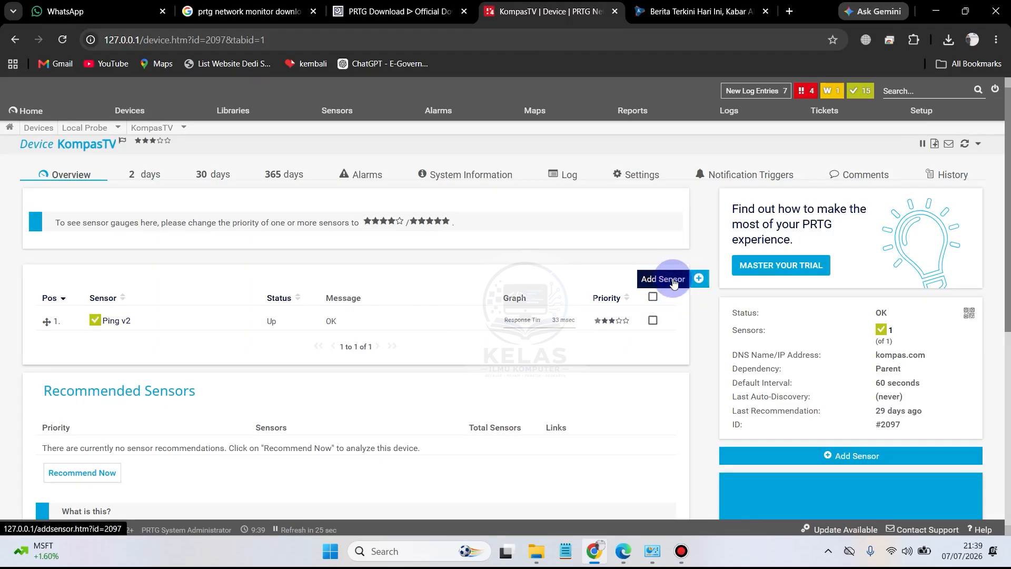
Step: Start adding a sensor to KompasTV, filter sensor types by Speed/Performance, search for "http" and choose HTTP v2
click(672, 283)
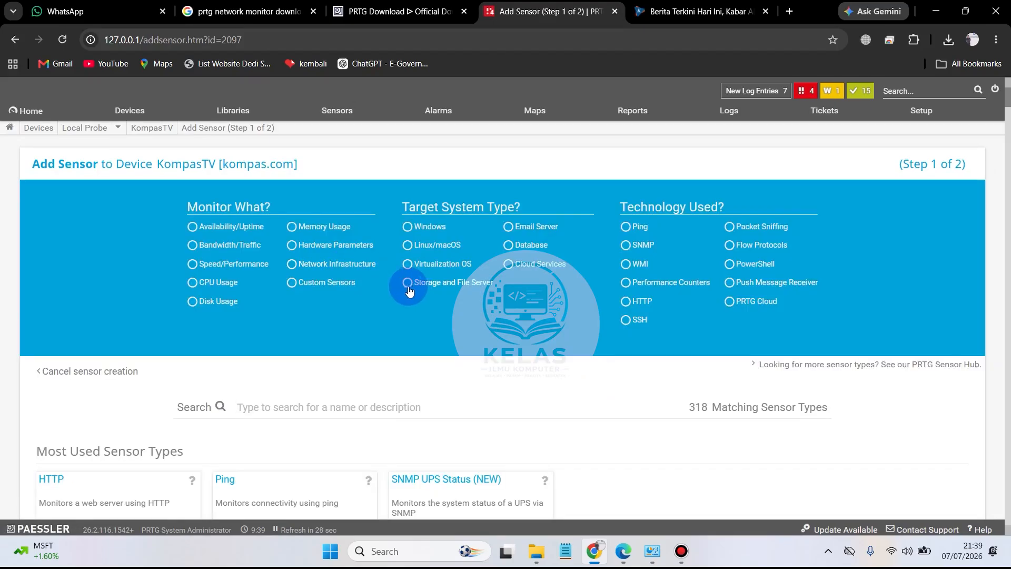
click(214, 270)
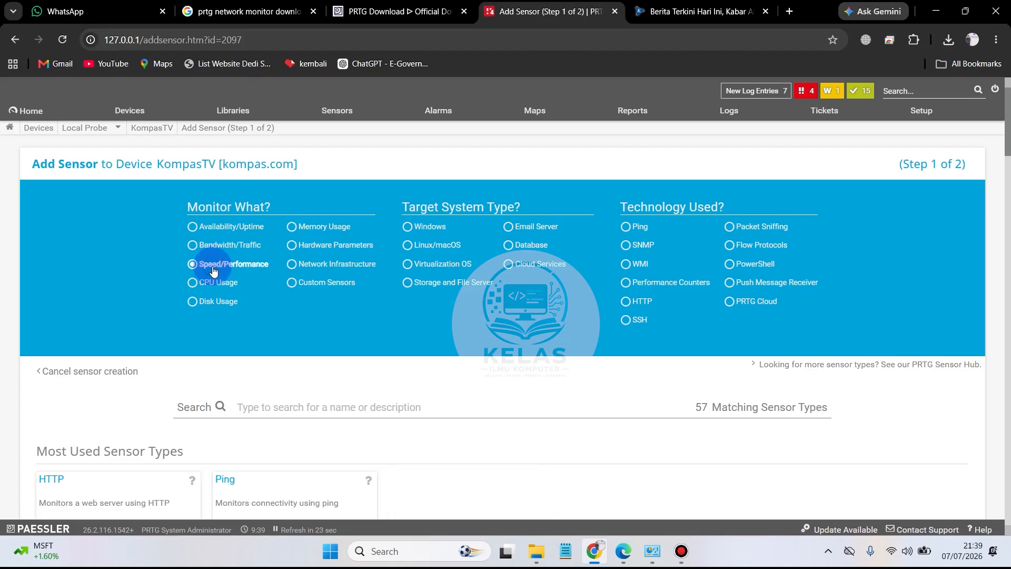
click(294, 402)
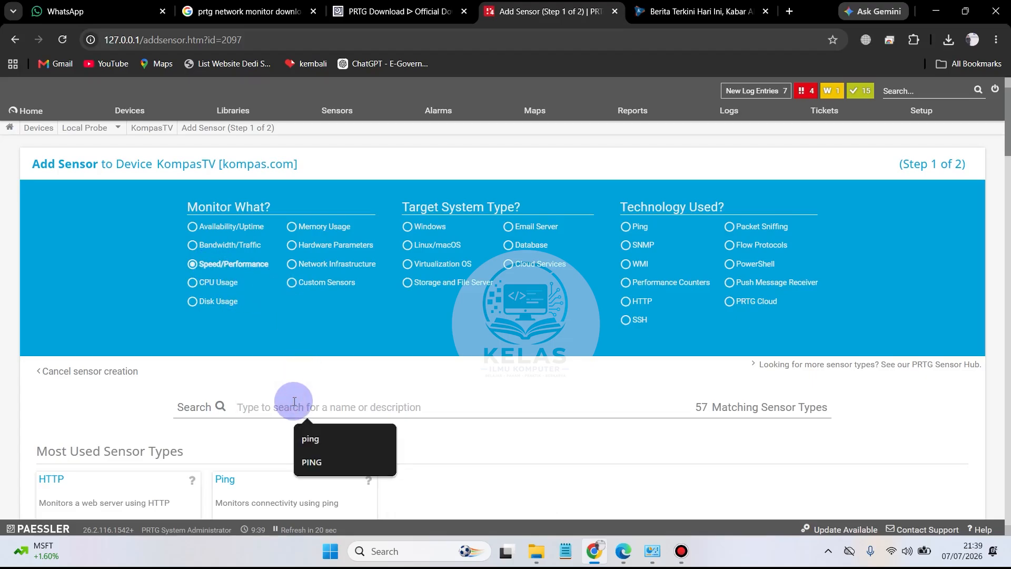
text(http)
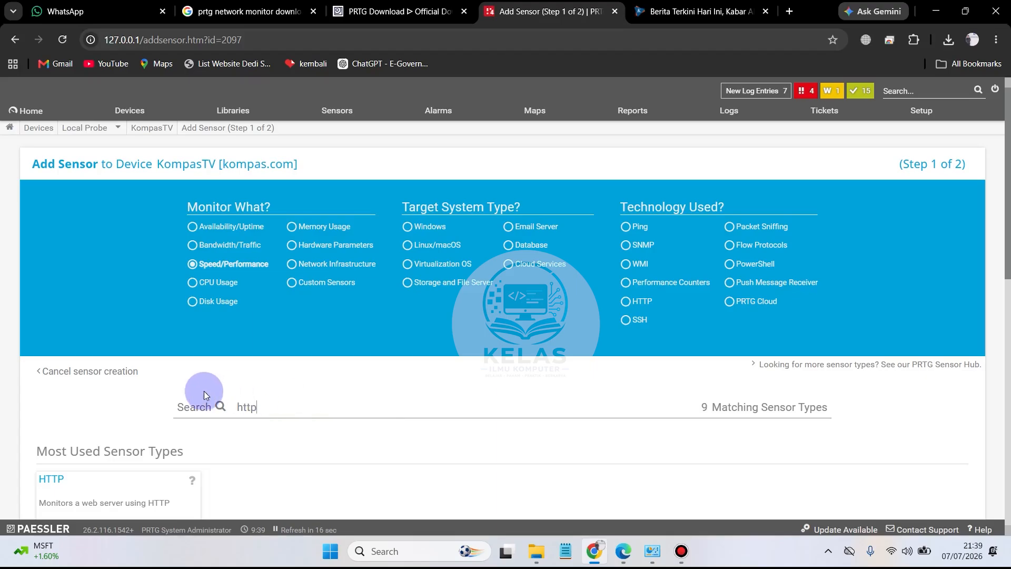
scroll(227, 395, down, 5)
scroll(448, 382, down, 4)
scroll(553, 364, down, 2)
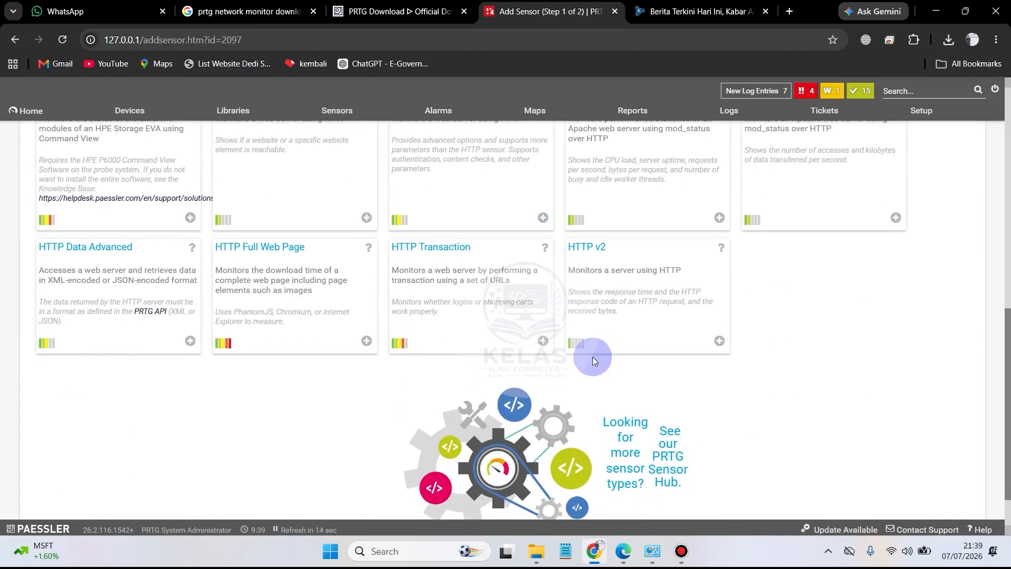
scroll(593, 354, up, 2)
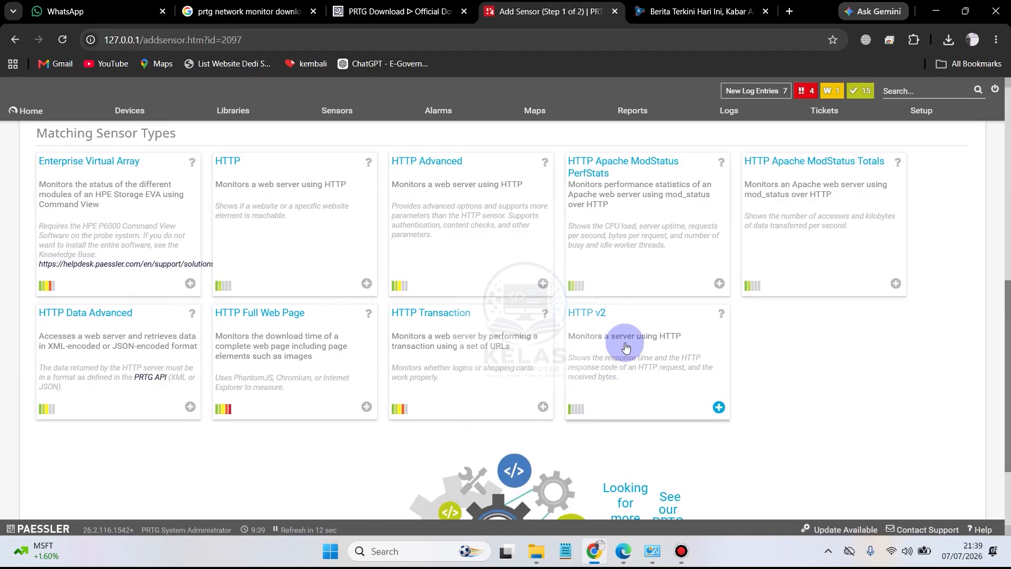
click(627, 346)
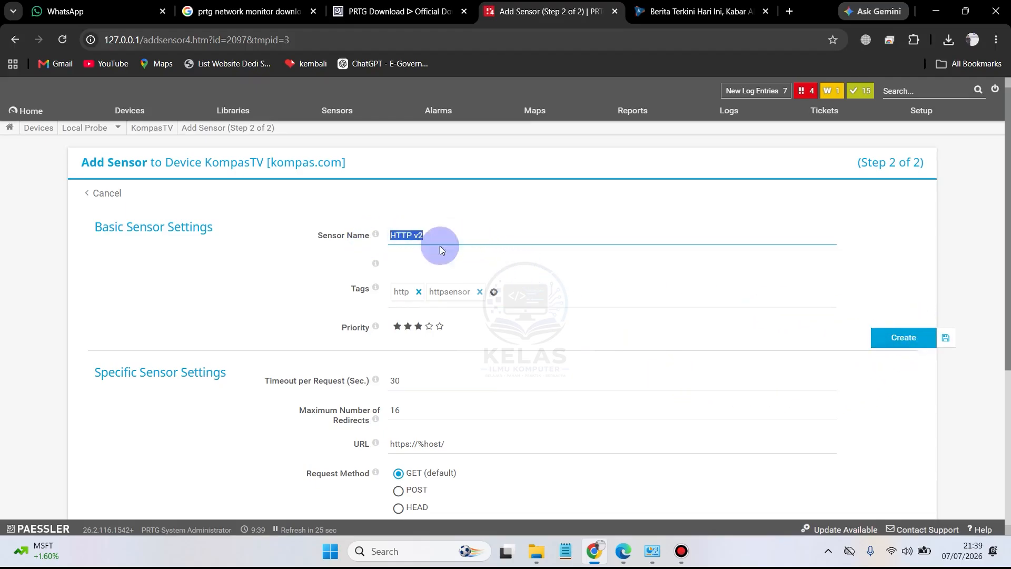
Step: Create the sensor on KompasTV, keeping the name HTTP v2 and the default settings
click(457, 236)
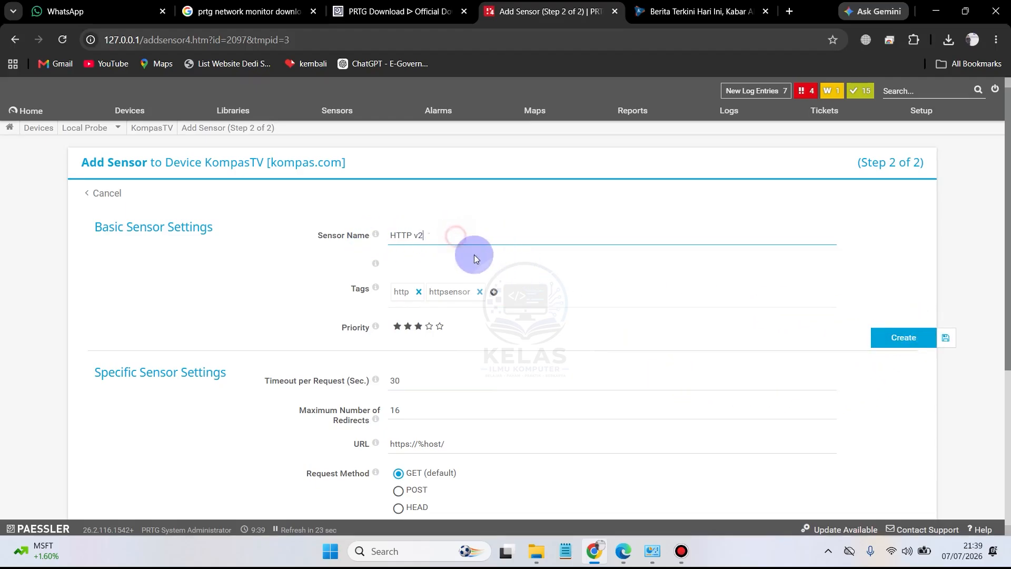
drag(481, 238, 384, 235)
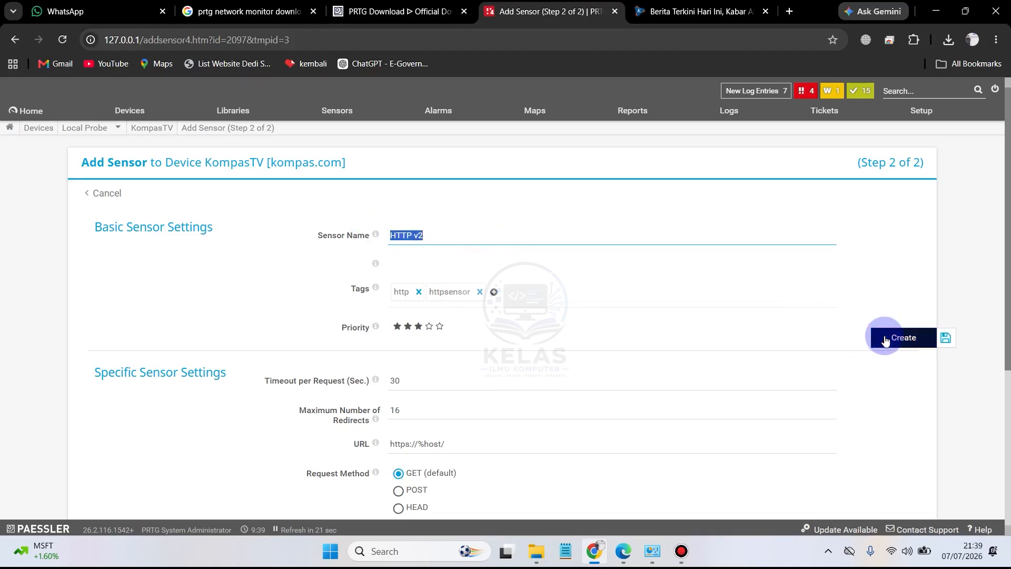
click(529, 232)
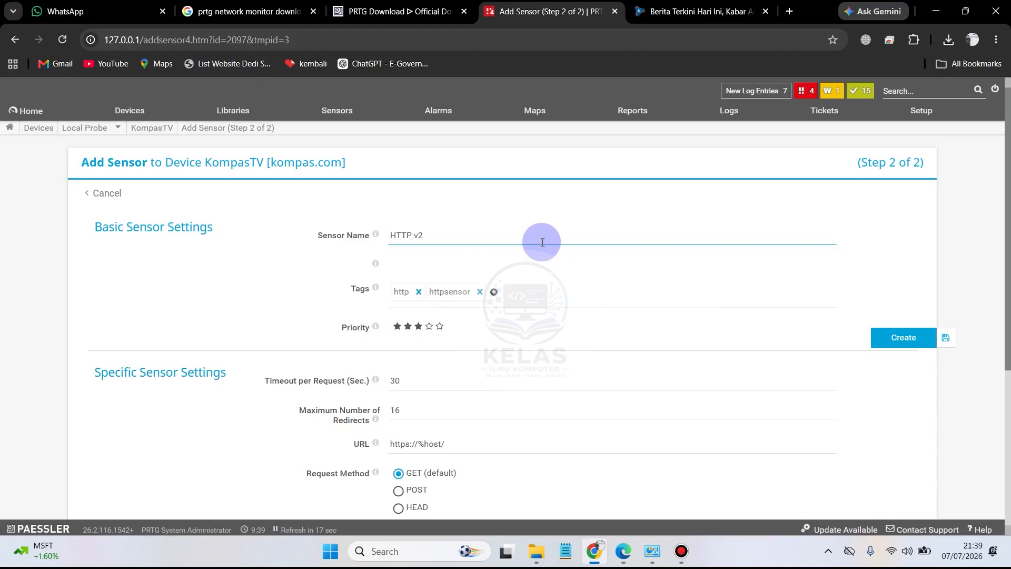
click(906, 339)
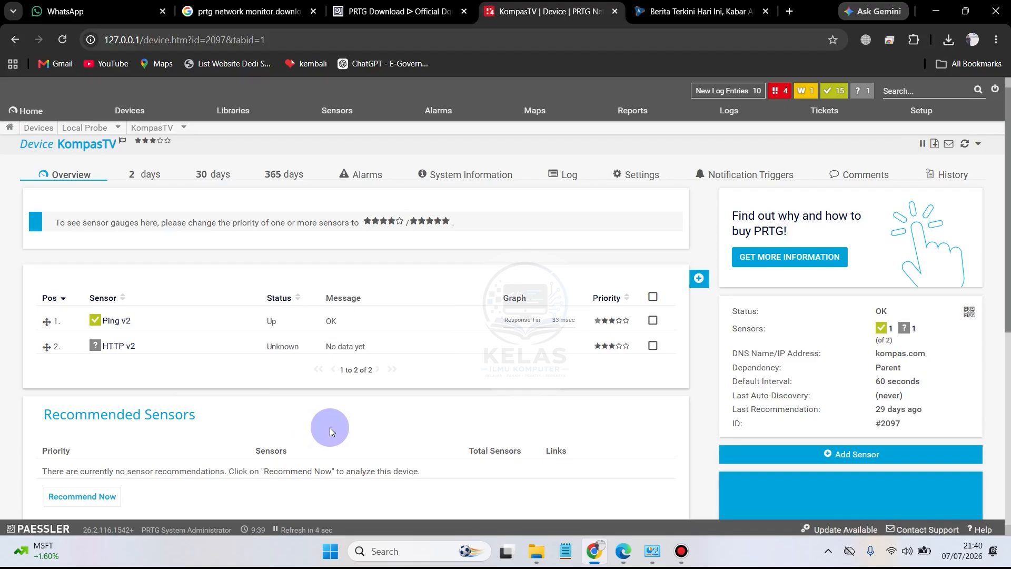
scroll(329, 428, down, 5)
scroll(330, 431, up, 4)
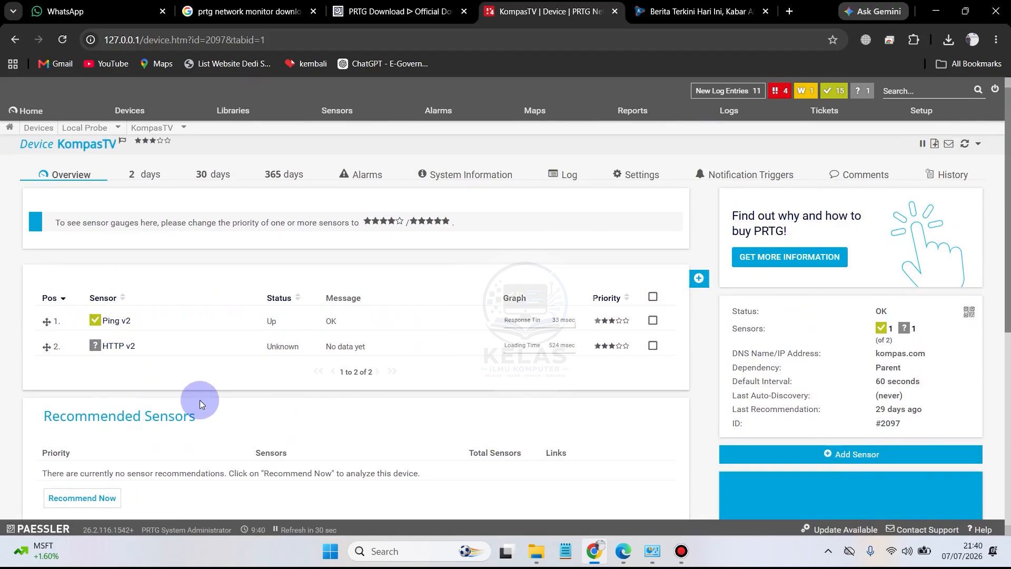
mouse_move(682, 560)
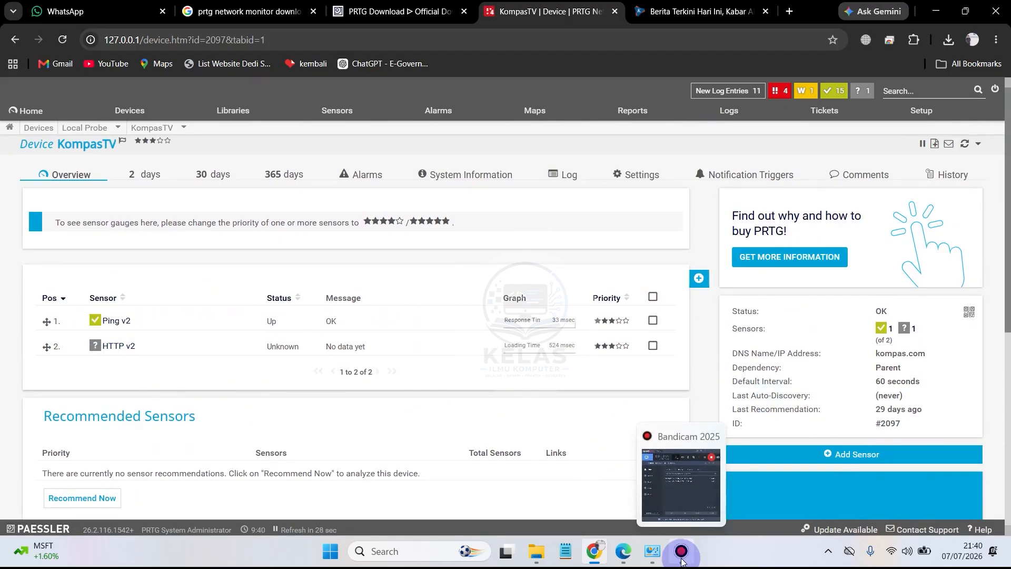
click(682, 560)
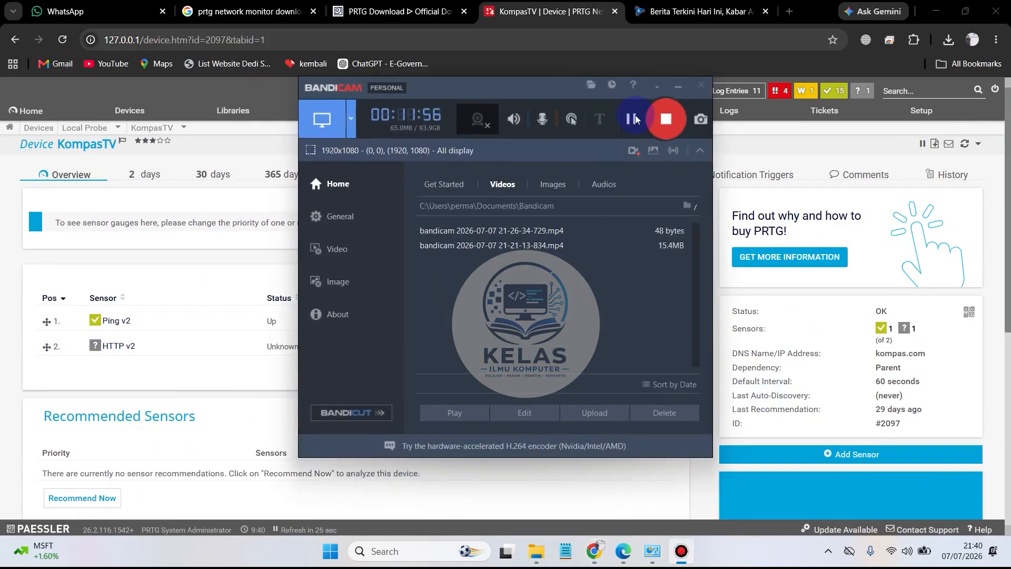
click(649, 118)
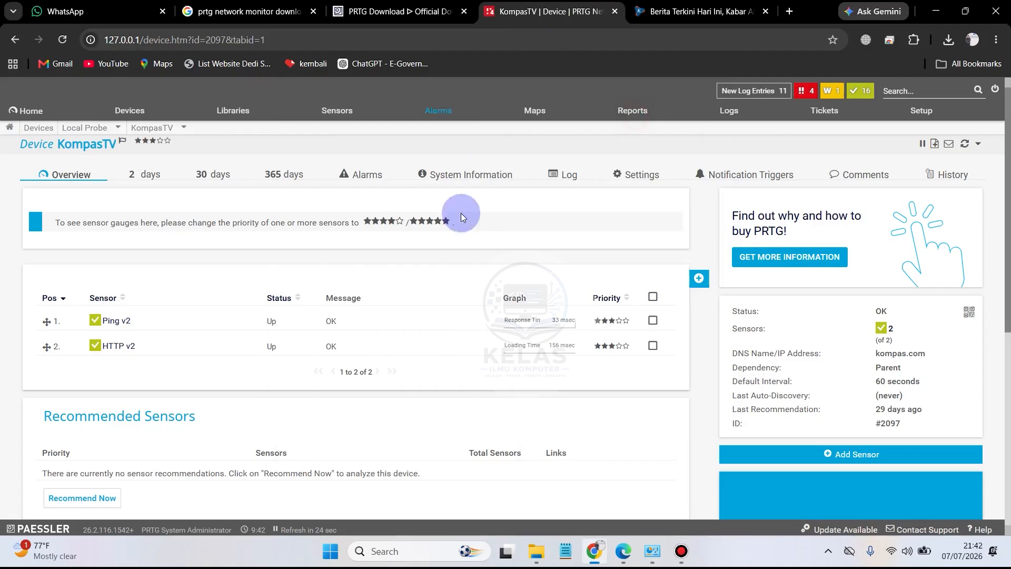
Step: Open KompasTV's HTTP v2 sensor and examine its live data graph and table of loading times, bytes received and response codes
click(118, 350)
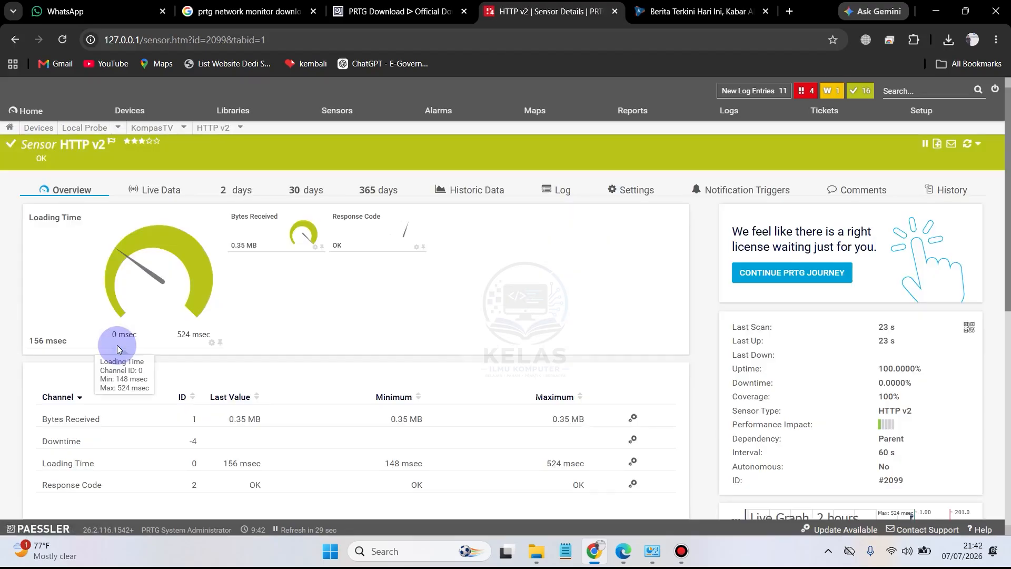
click(165, 192)
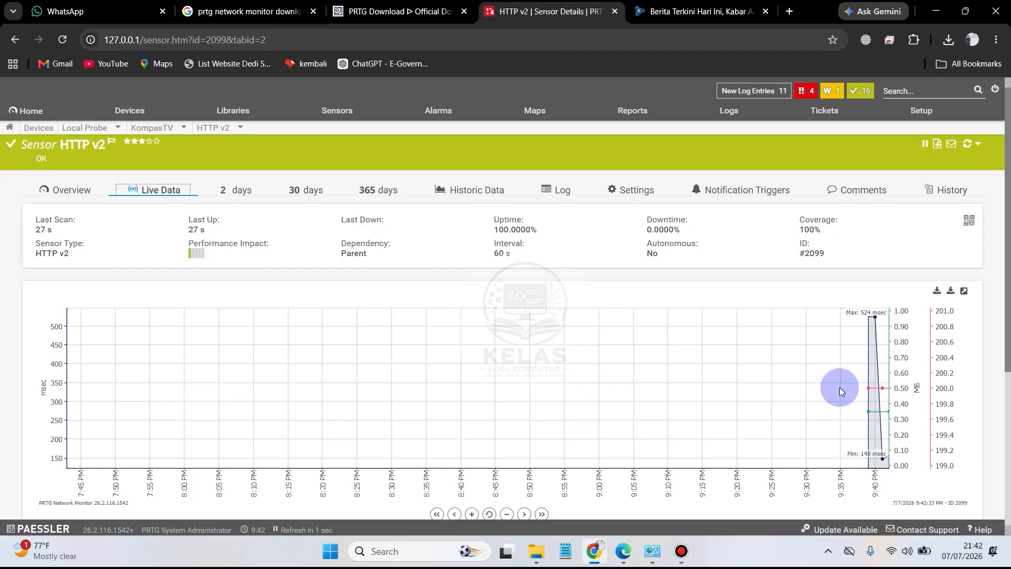
scroll(969, 387, down, 5)
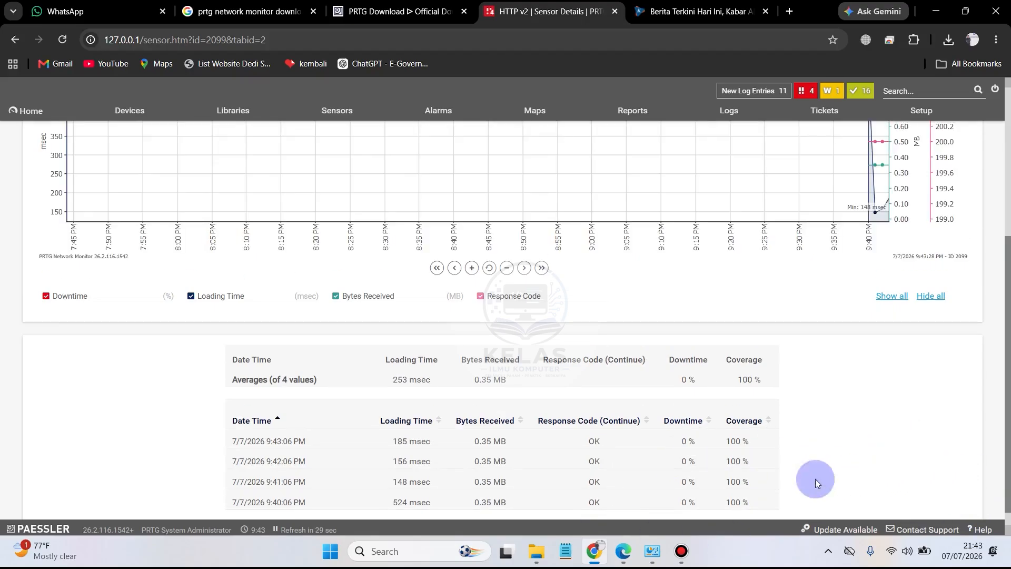
scroll(737, 465, down, 1)
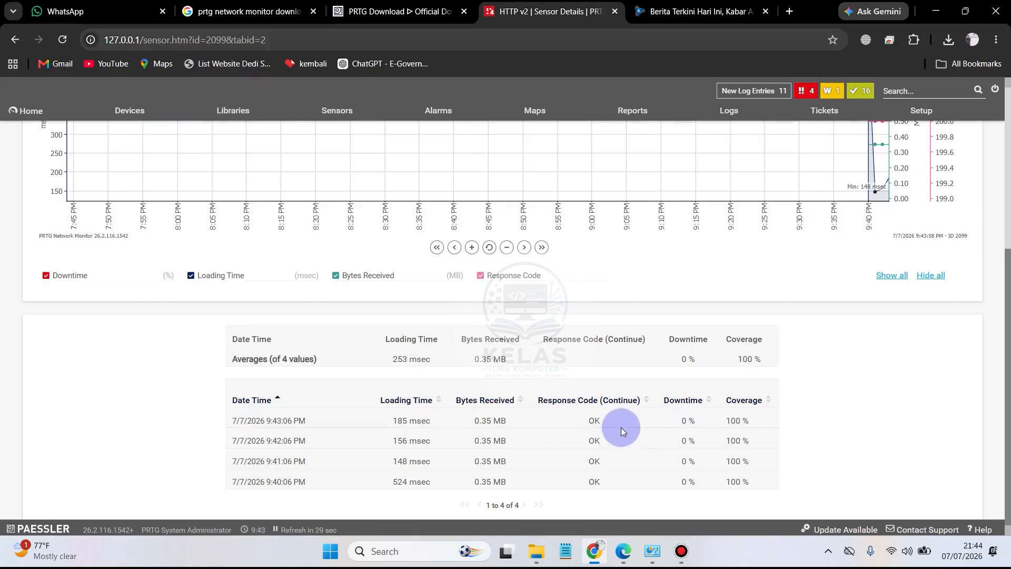
Step: Compare the refreshed HTTP v2 live graph with its table of readings and averages, and return to the sensor's overview
scroll(621, 427, up, 4)
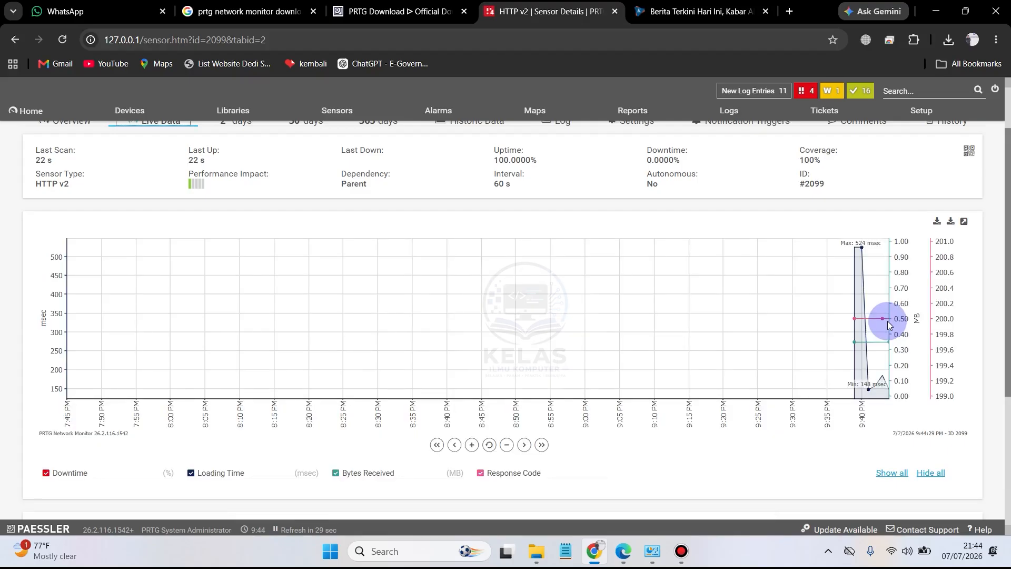
scroll(787, 347, down, 4)
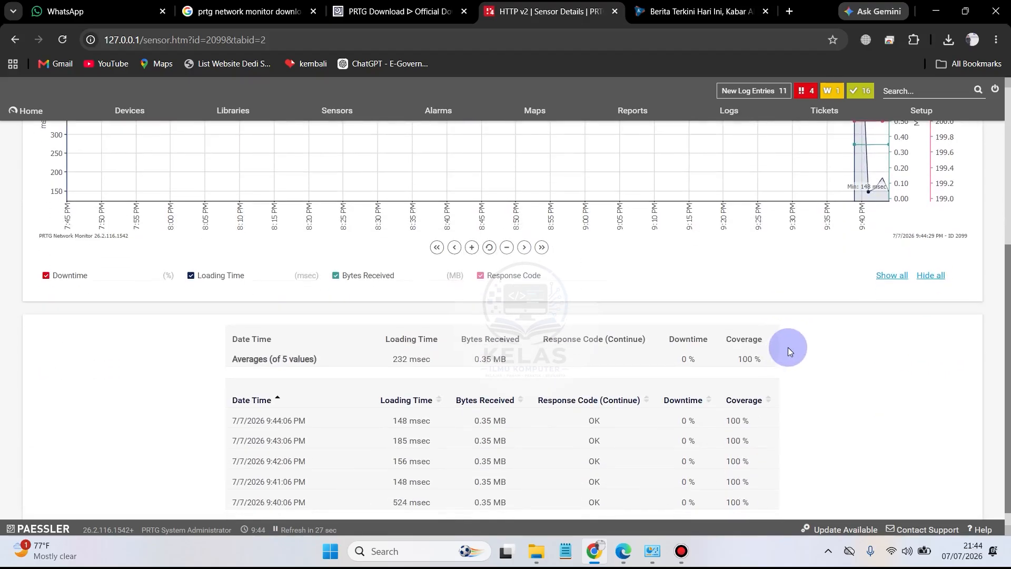
scroll(861, 289, up, 5)
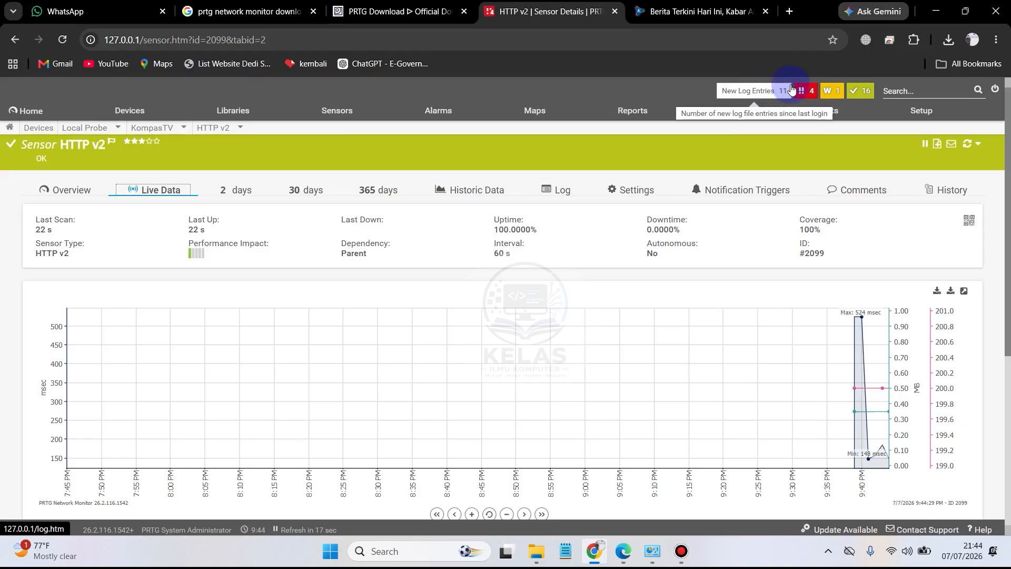
scroll(684, 325, down, 5)
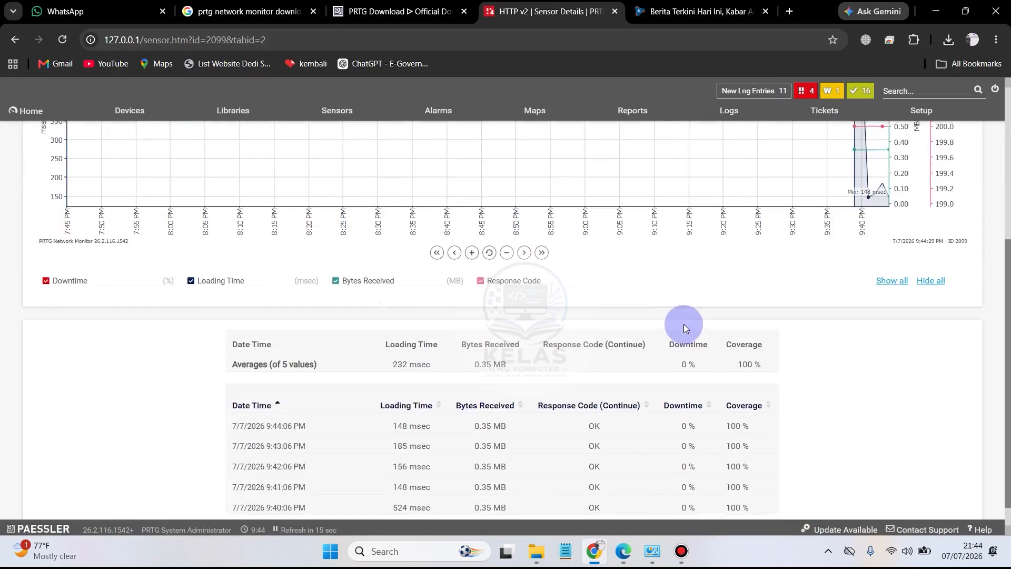
scroll(687, 324, up, 5)
click(95, 184)
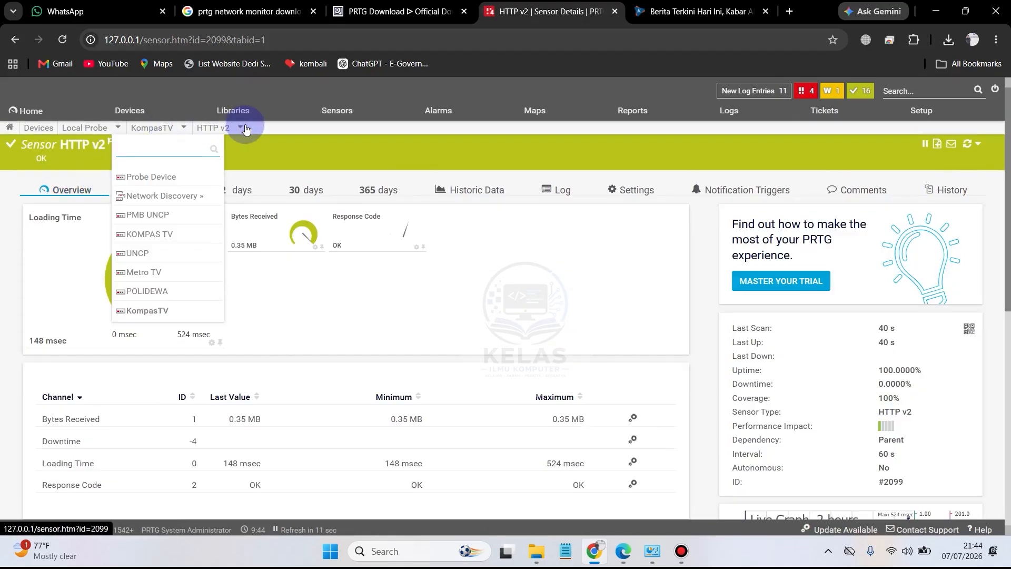
Step: Switch to KompasTV's Ping v2 sensor and examine its live data graph and table of response times and packet loss
mouse_move(240, 128)
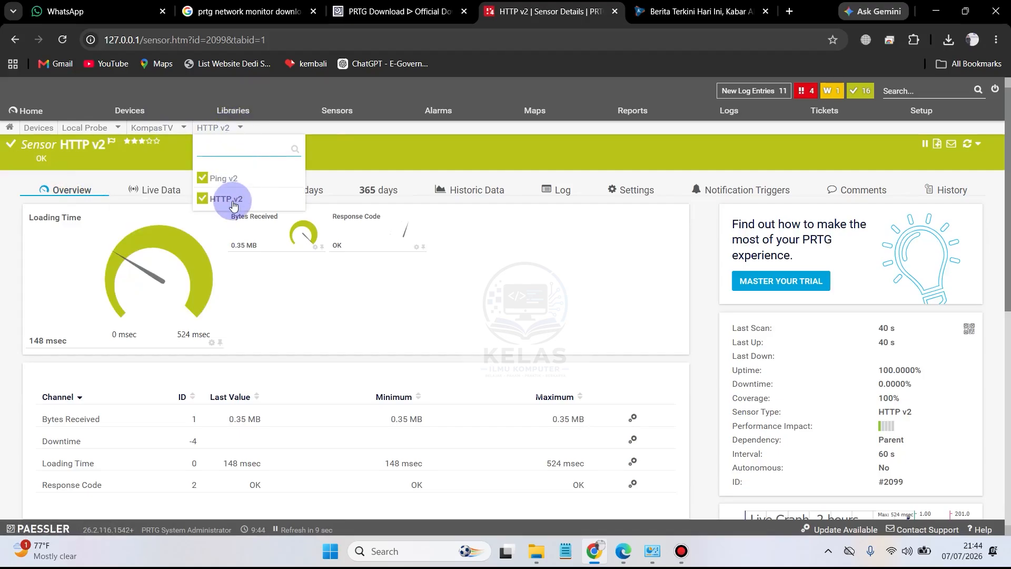
click(231, 177)
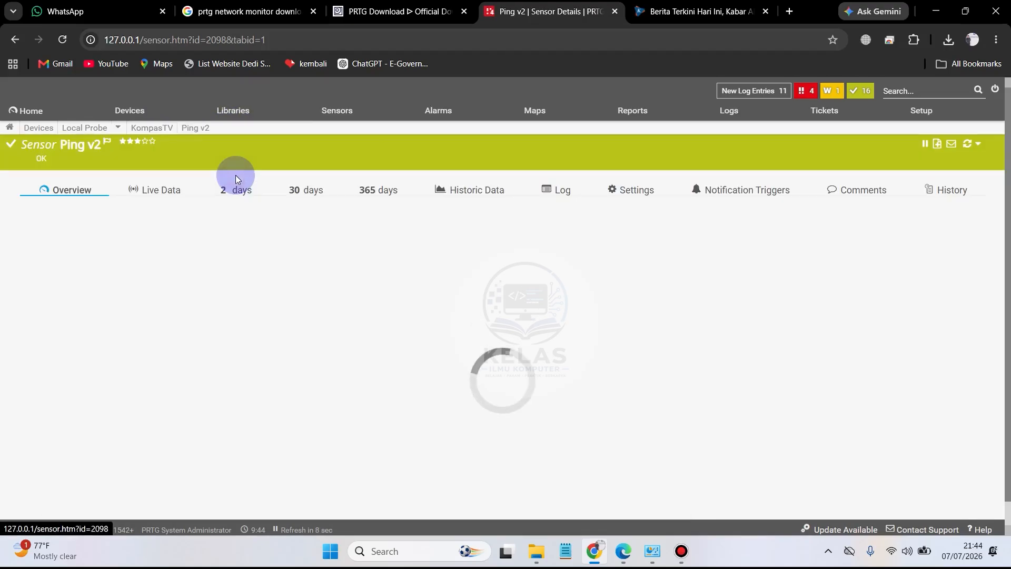
click(175, 206)
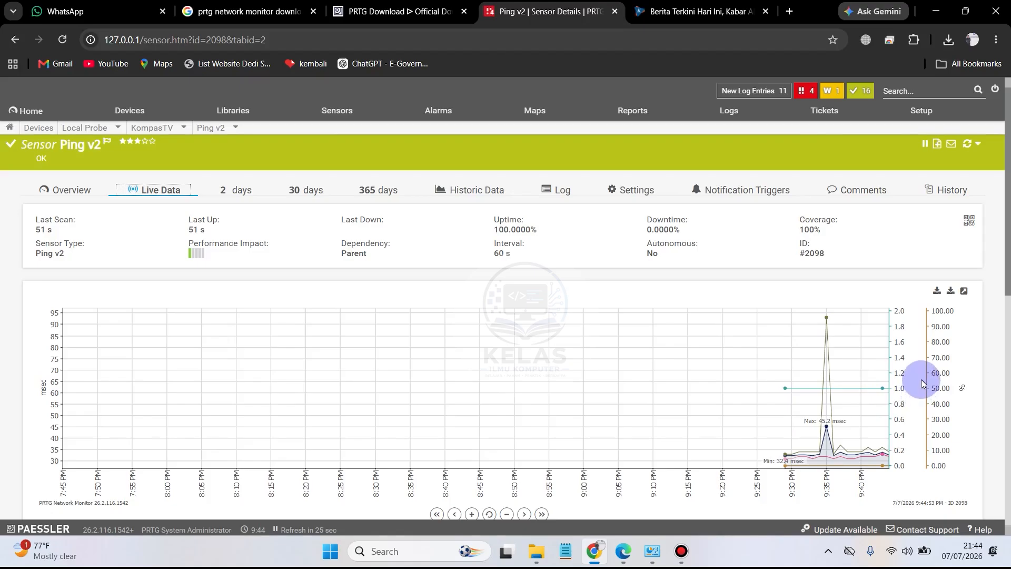
scroll(921, 379, down, 10)
scroll(924, 378, down, 1)
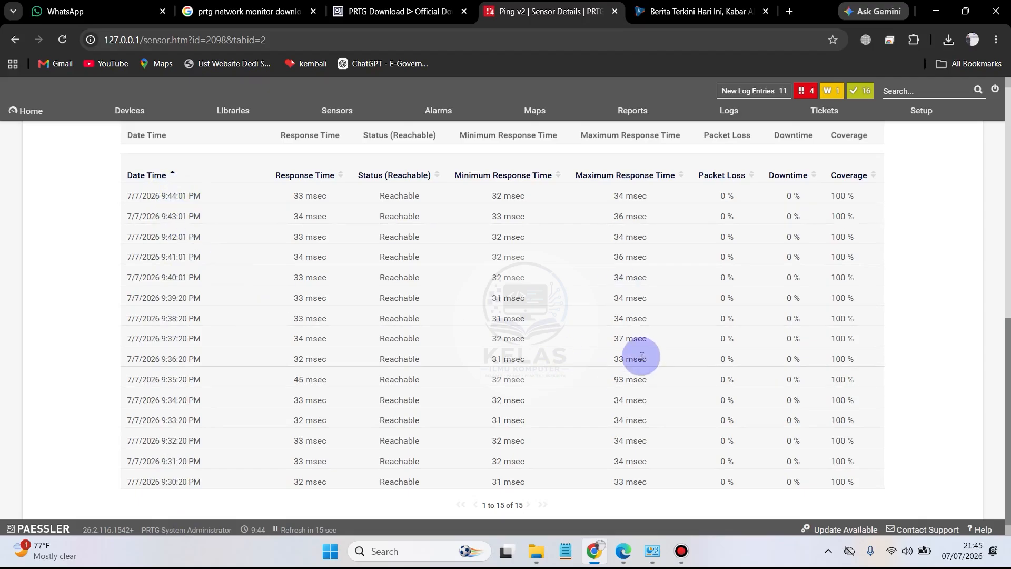
scroll(648, 350, up, 10)
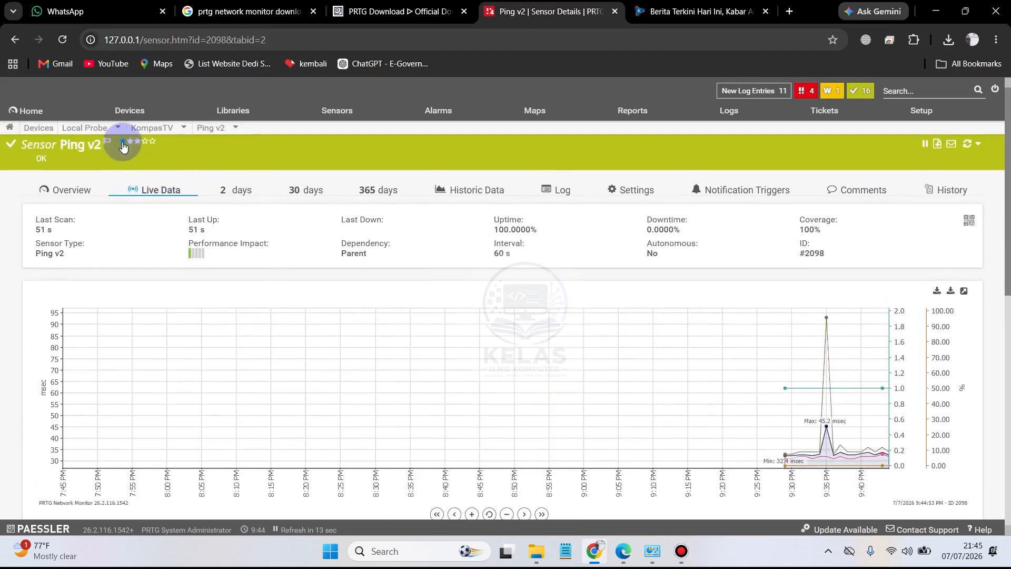
Step: Open the Metro TV device from the device tree, view its 2-day graphs and open its Ping v2 sensor
click(126, 111)
scroll(482, 395, down, 10)
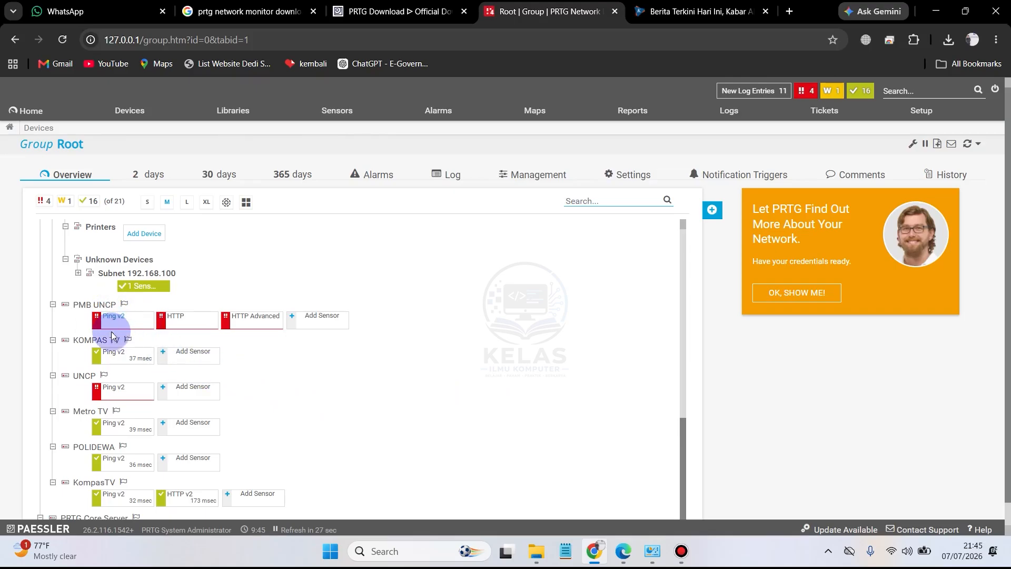
click(88, 411)
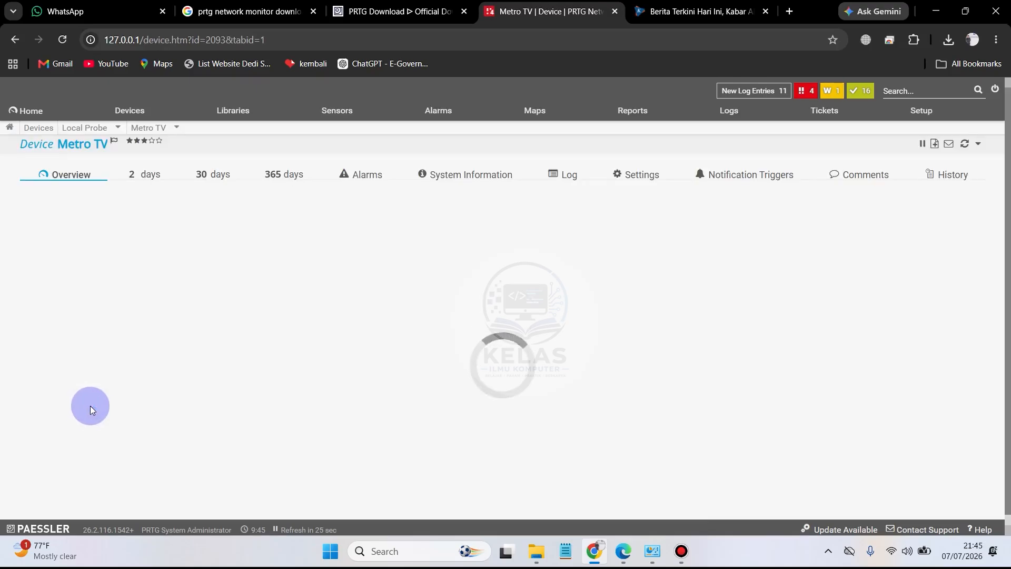
click(159, 174)
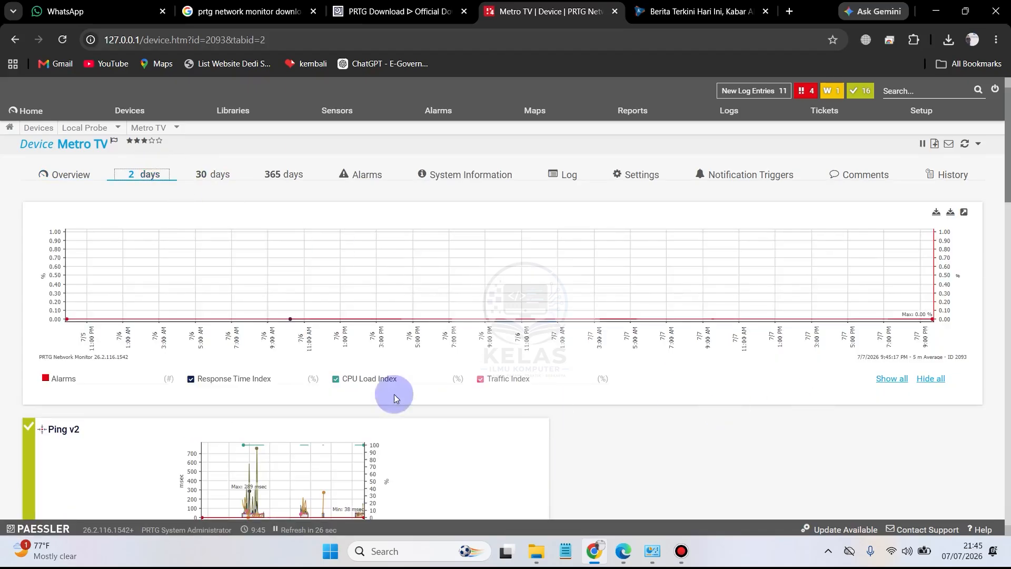
scroll(475, 416, down, 3)
click(322, 350)
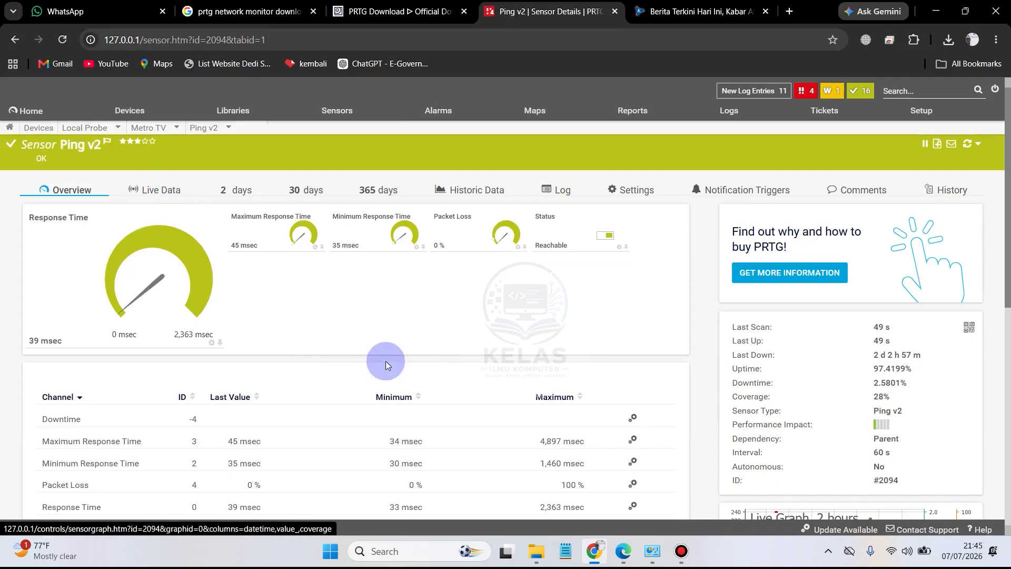
Step: Open the 2-day data of Metro TV's Ping v2 sensor and examine its graph and table through the last page of records
scroll(394, 363, down, 5)
scroll(403, 364, up, 4)
scroll(548, 390, down, 6)
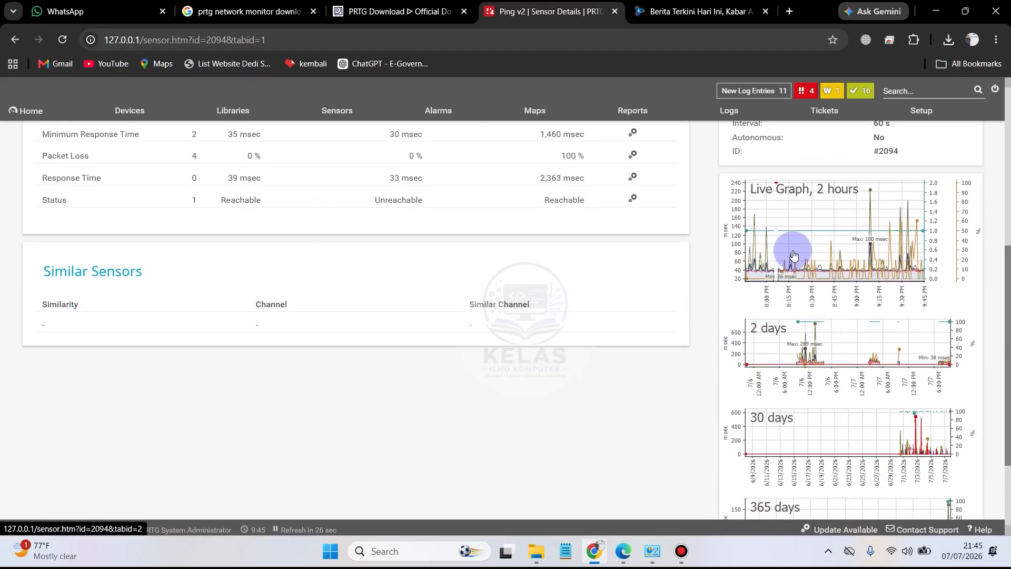
click(801, 345)
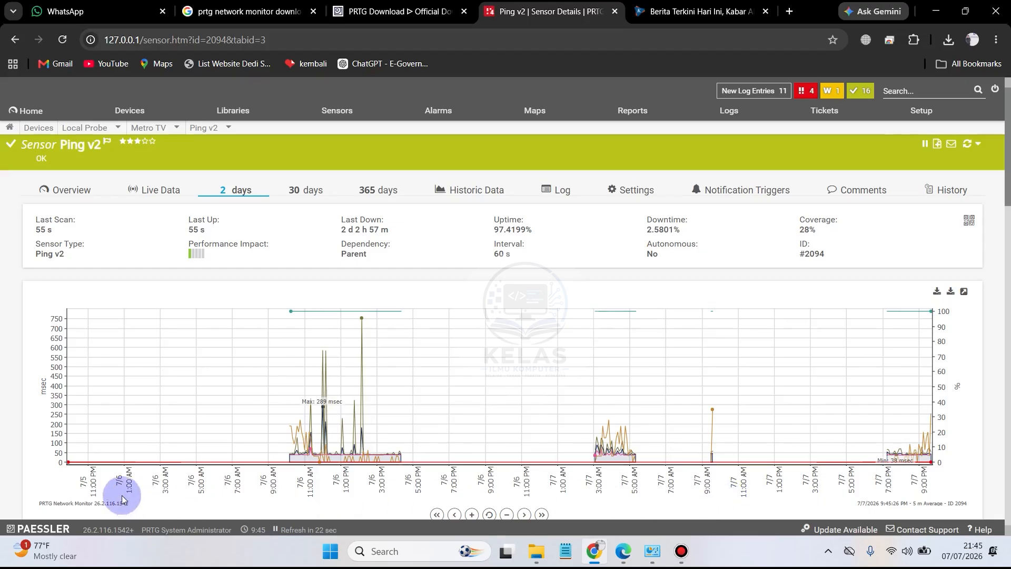
scroll(785, 423, down, 4)
scroll(790, 422, down, 20)
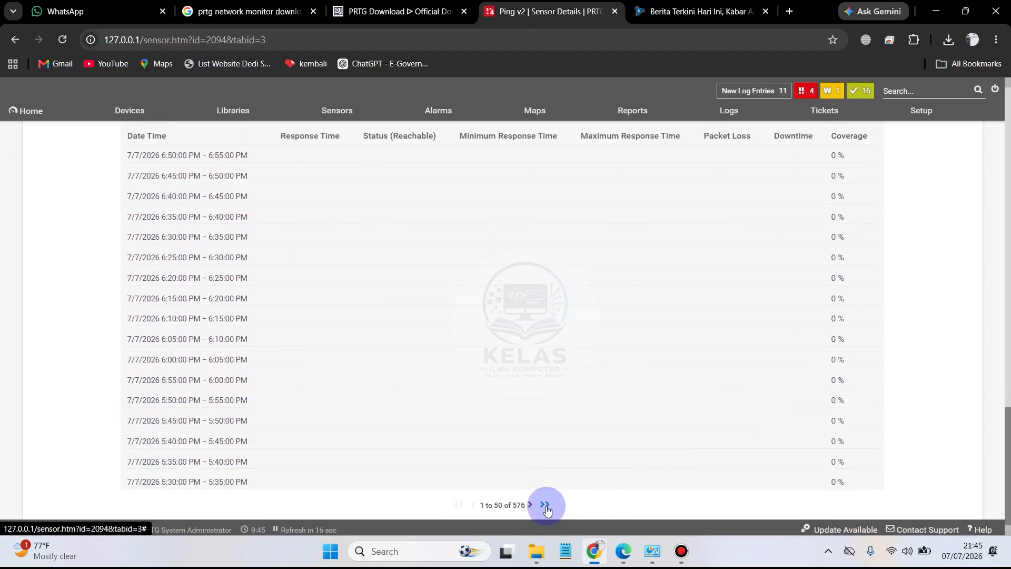
click(544, 508)
scroll(647, 460, down, 1)
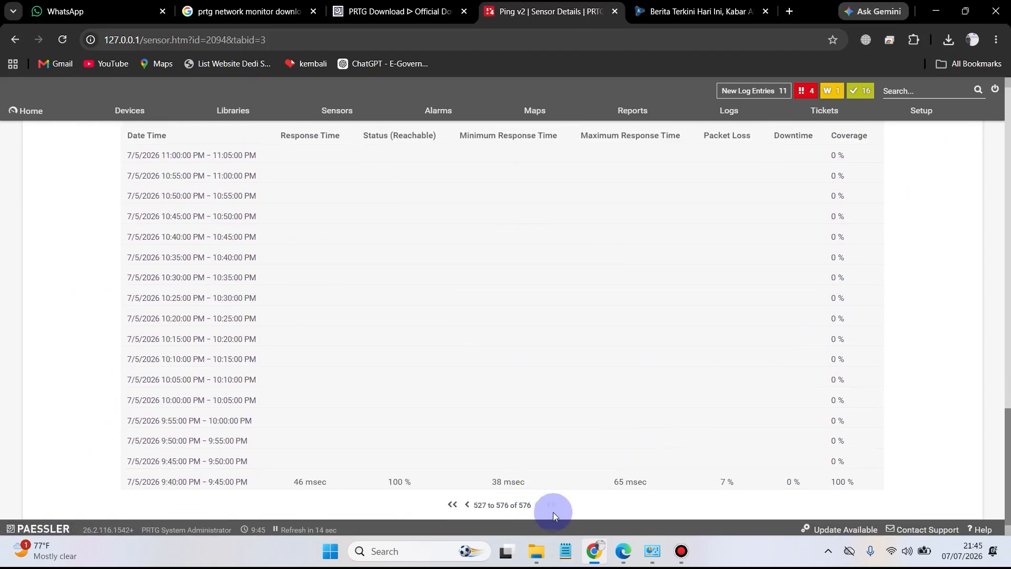
scroll(822, 415, up, 15)
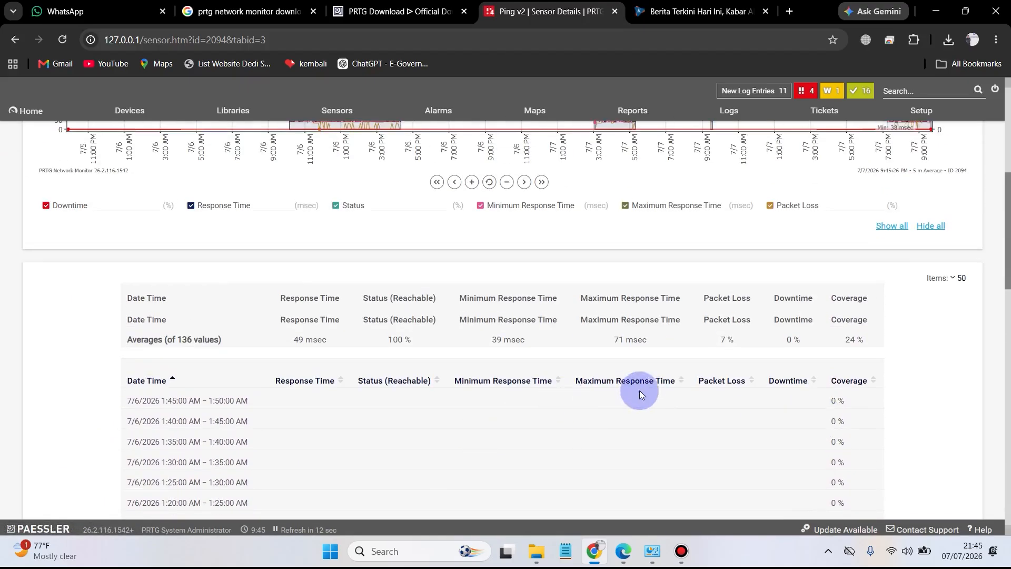